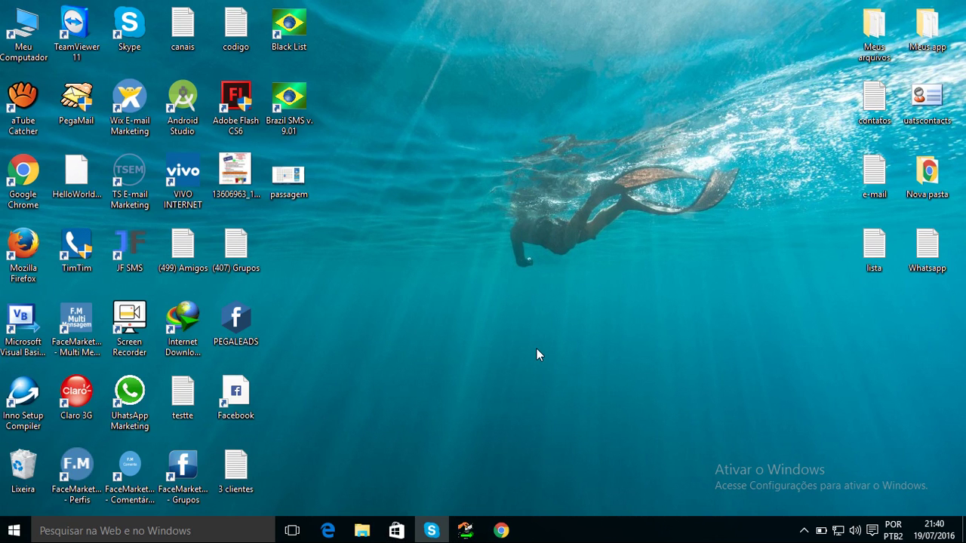
# Open the TS E-mail Marketing install folder using 'Abrir local do arquivo' on its desktop shortcut.
pyautogui.click(802, 531)
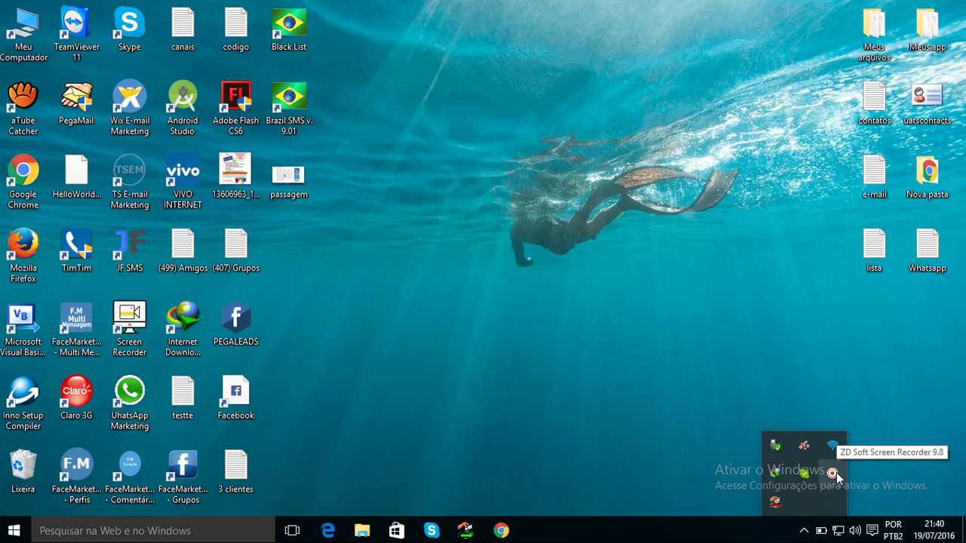
pyautogui.click(733, 291)
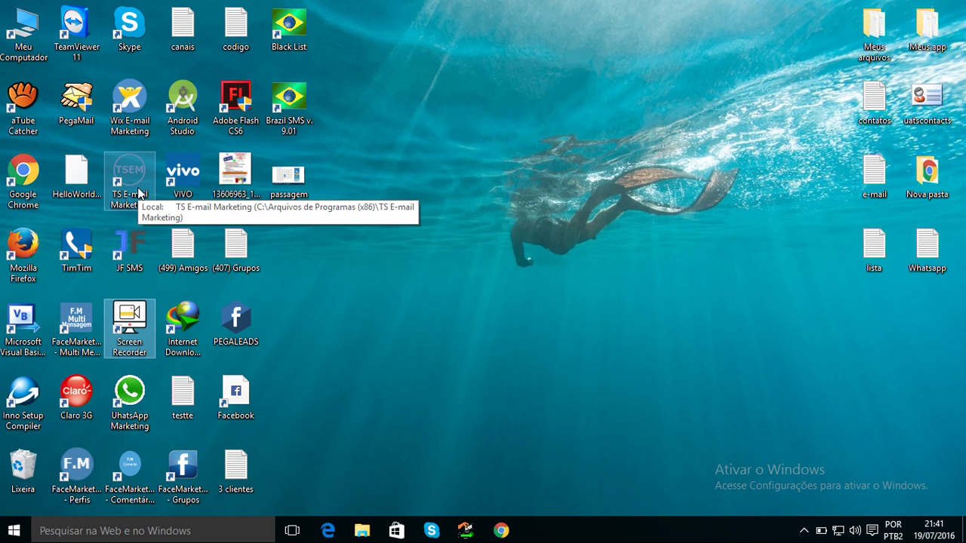
pyautogui.moveTo(449, 206); pyautogui.dragTo(153, 162)
pyautogui.click(126, 173)
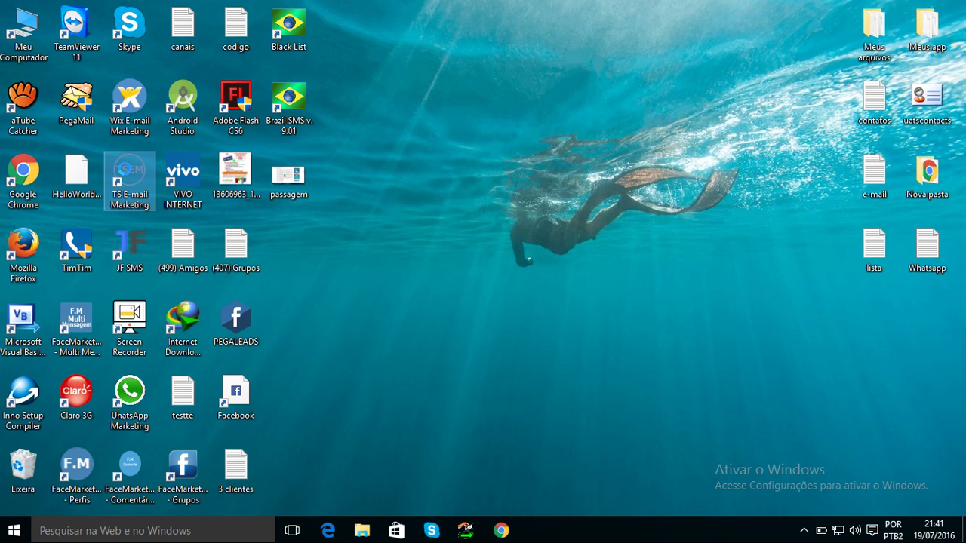
pyautogui.rightClick(125, 174)
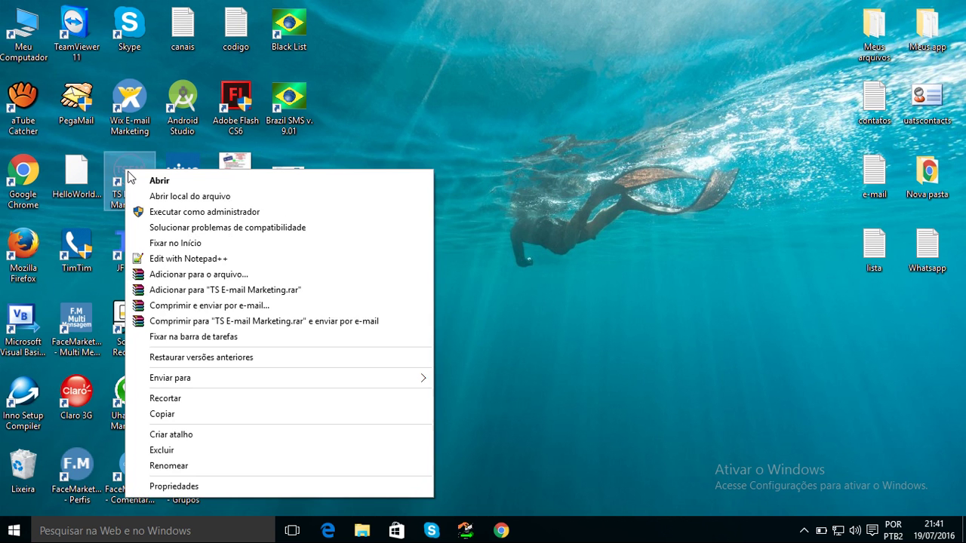
pyautogui.click(167, 198)
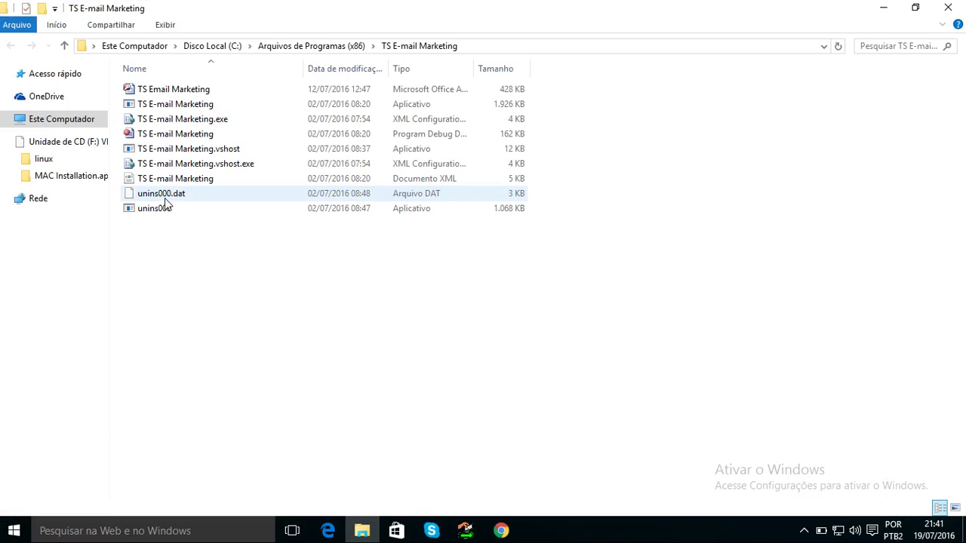
# Open the TS Email Marketing database file from the install folder in Microsoft Access.
pyautogui.click(187, 91)
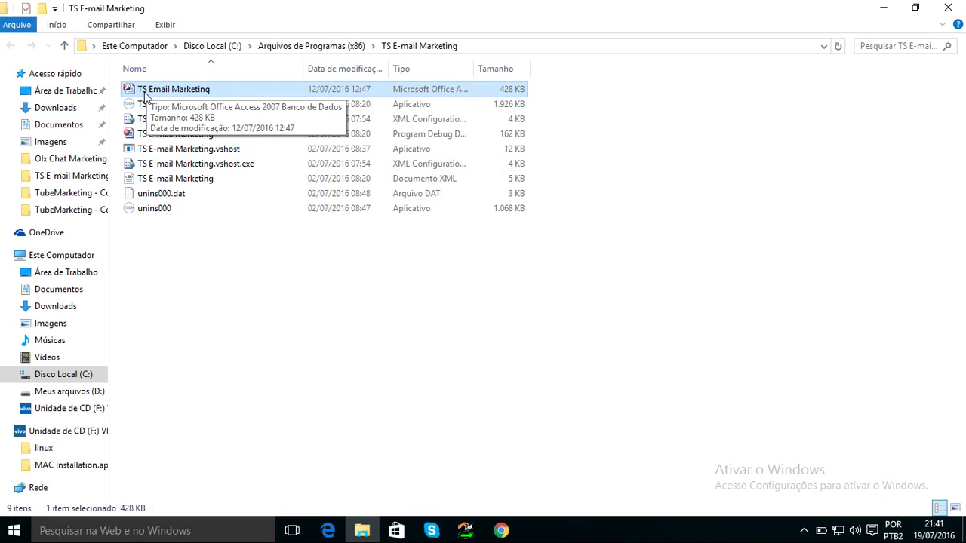
pyautogui.rightClick(145, 94)
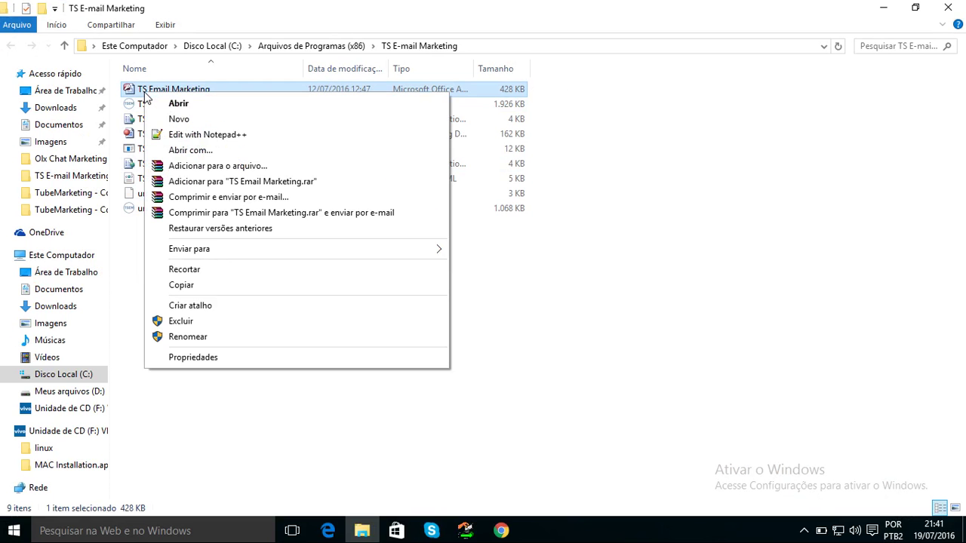
pyautogui.click(143, 92)
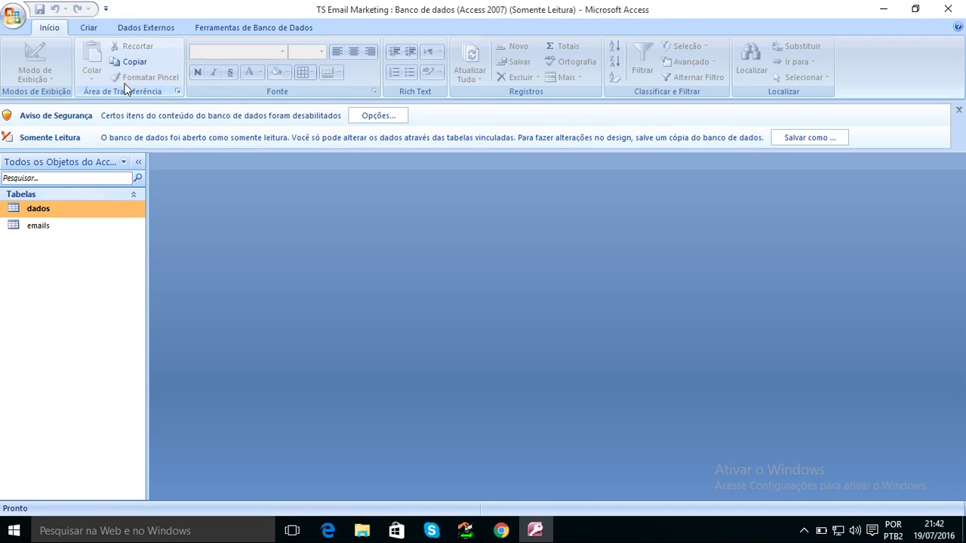
# Open the empty emails table in Datasheet view from the navigation pane.
pyautogui.click(11, 21)
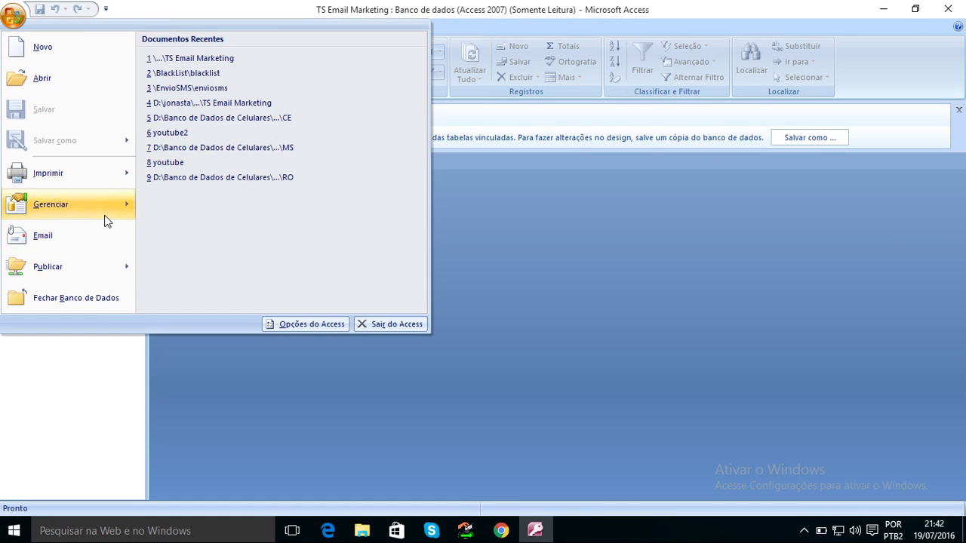
pyautogui.moveTo(106, 218)
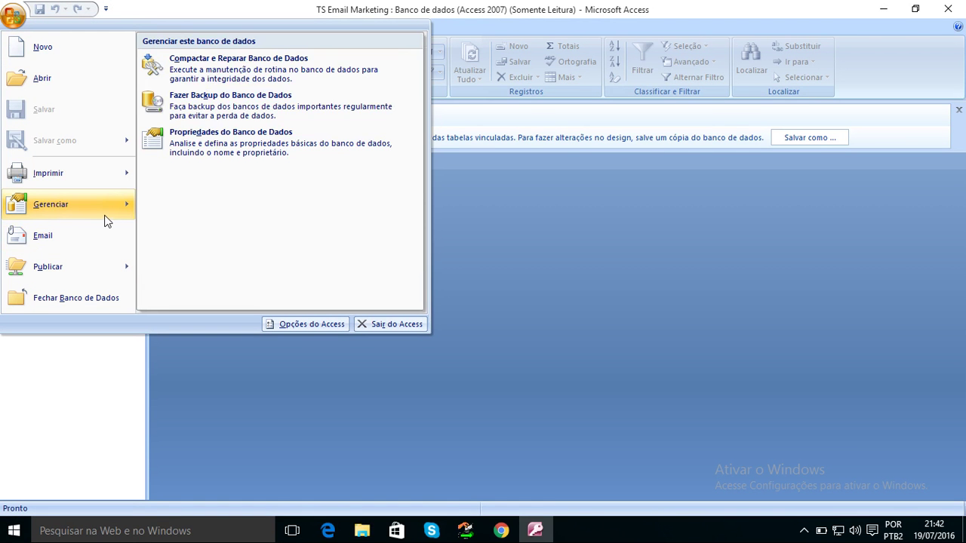
pyautogui.click(67, 395)
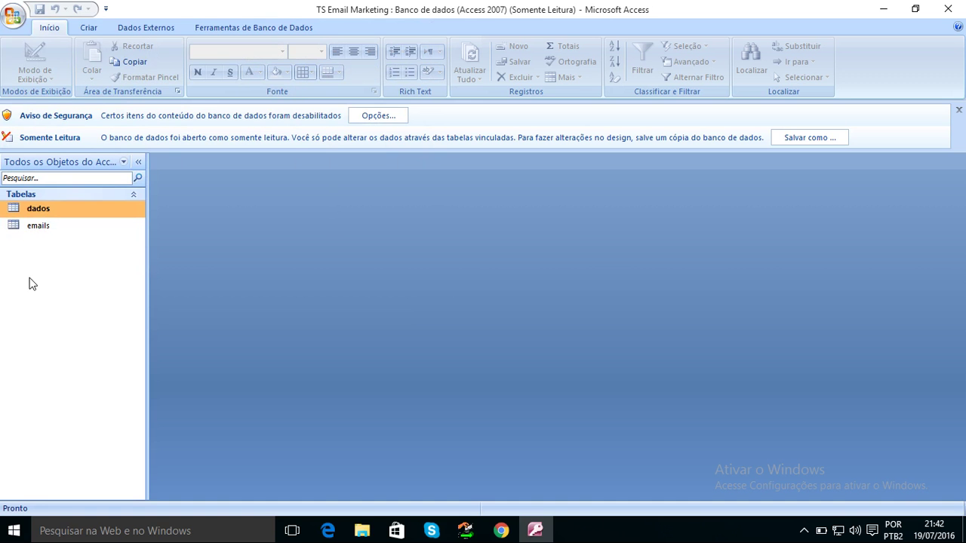
pyautogui.click(55, 229)
pyautogui.doubleClick(55, 226)
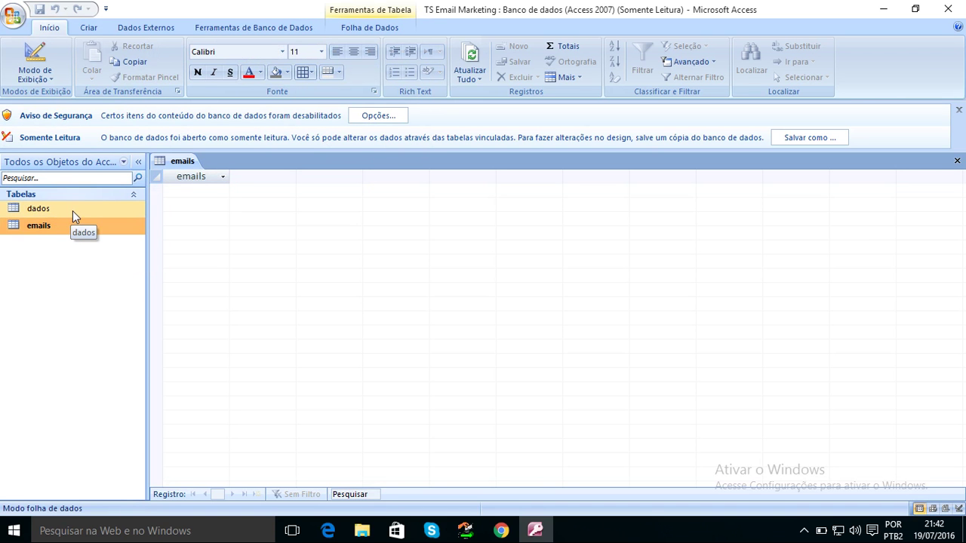
# Choose 'Habilitar este conteúdo' in the security options and reopen the emails table.
pyautogui.click(369, 118)
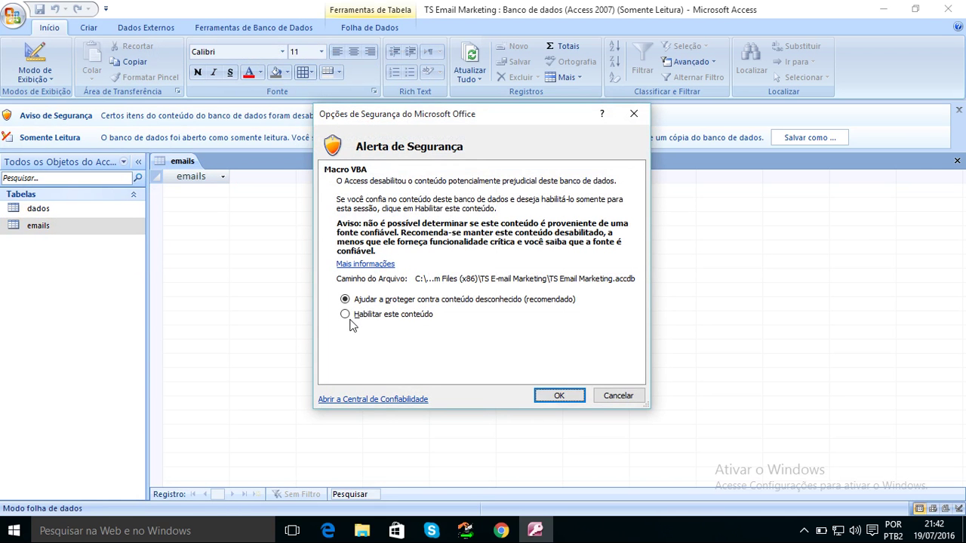
pyautogui.click(634, 114)
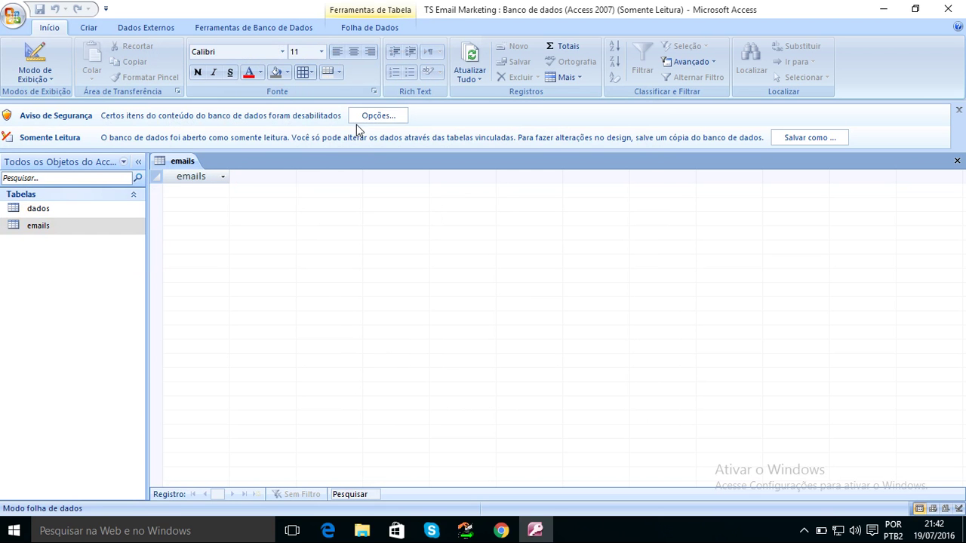
pyautogui.click(376, 119)
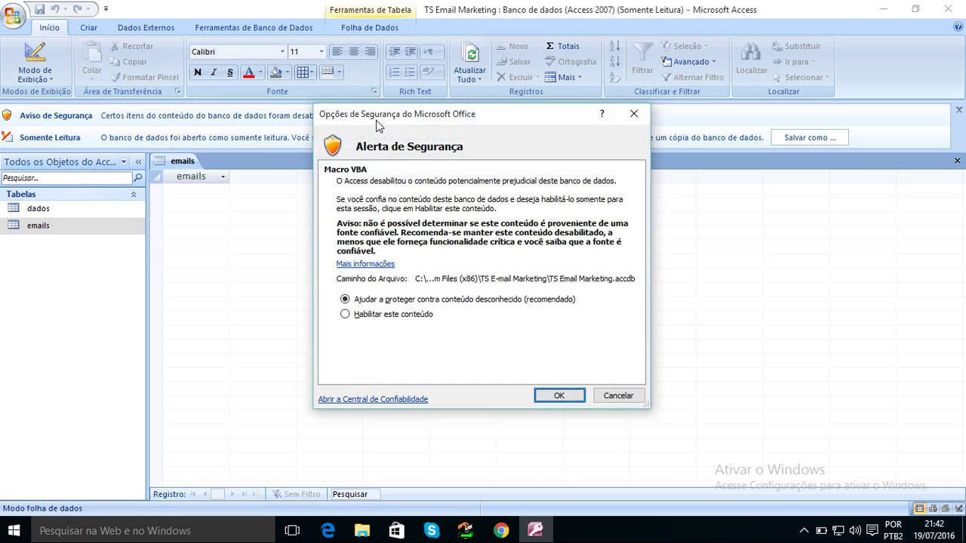
pyautogui.click(354, 316)
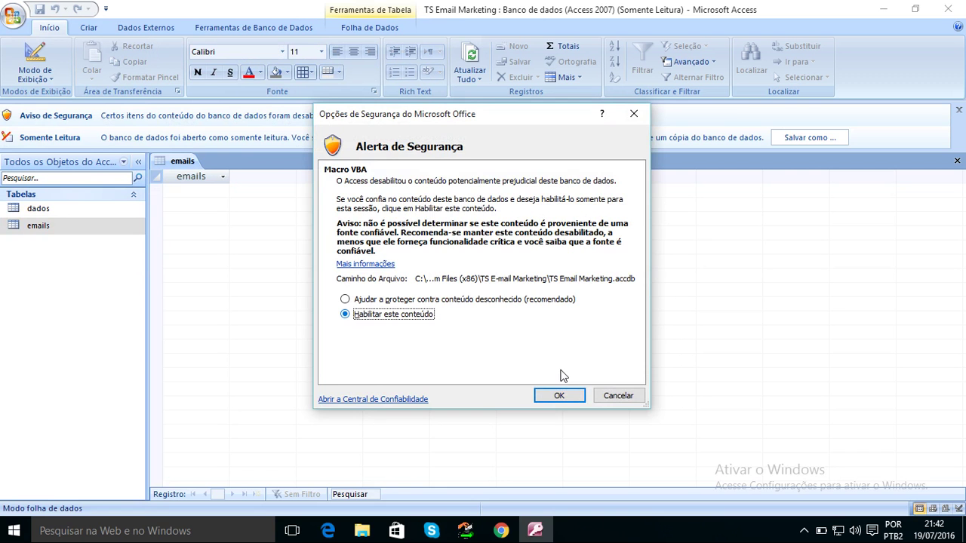
pyautogui.click(561, 397)
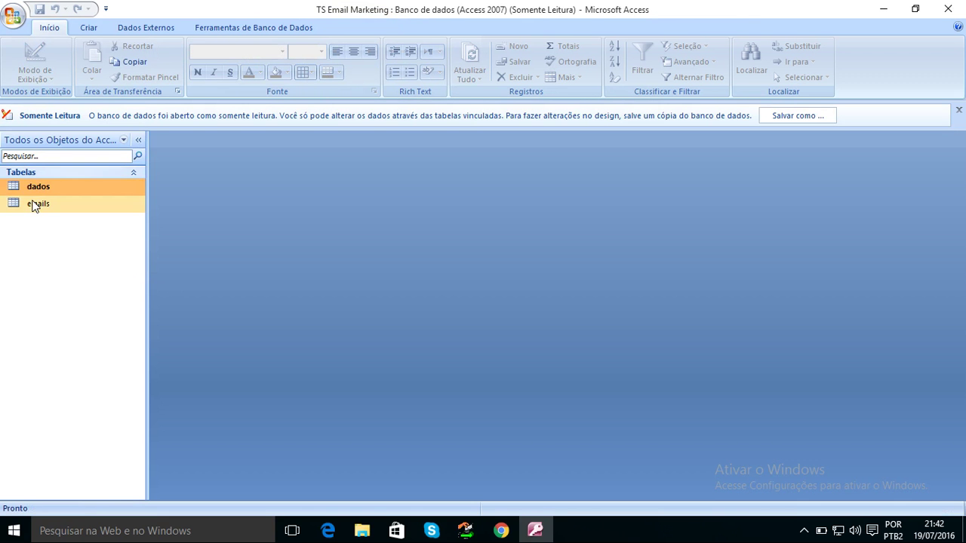
pyautogui.doubleClick(33, 204)
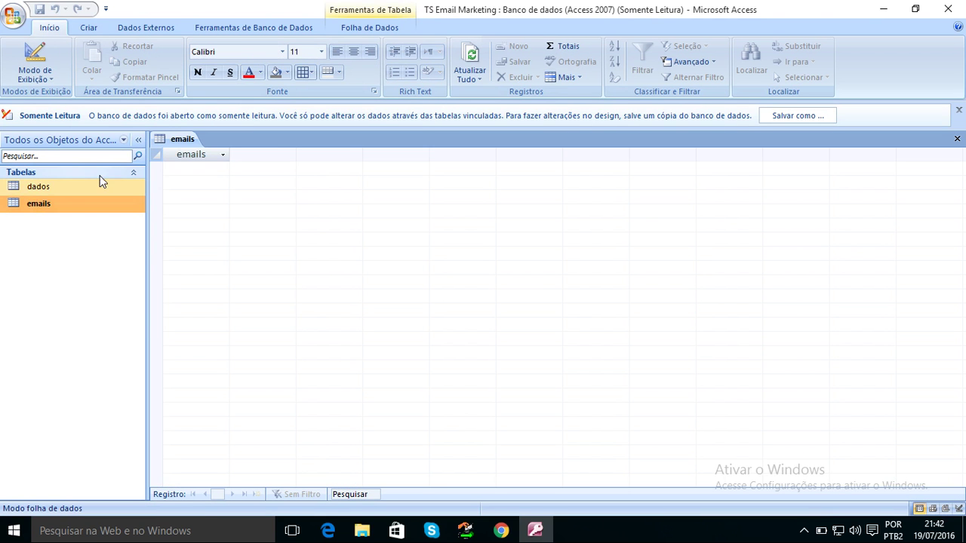
pyautogui.click(15, 16)
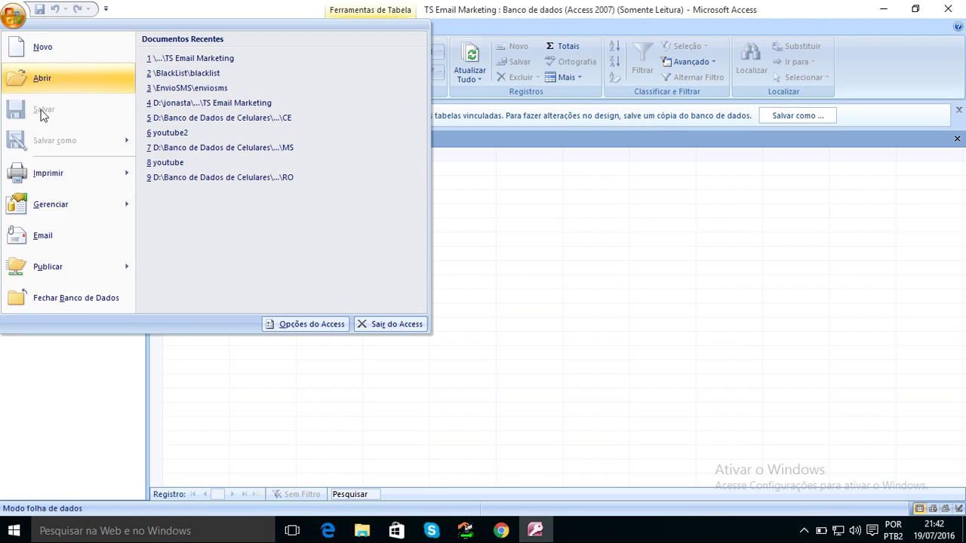
# Choose Salvar como > Banco de Dados do Access 2007 and allow open objects to close.
pyautogui.moveTo(64, 156)
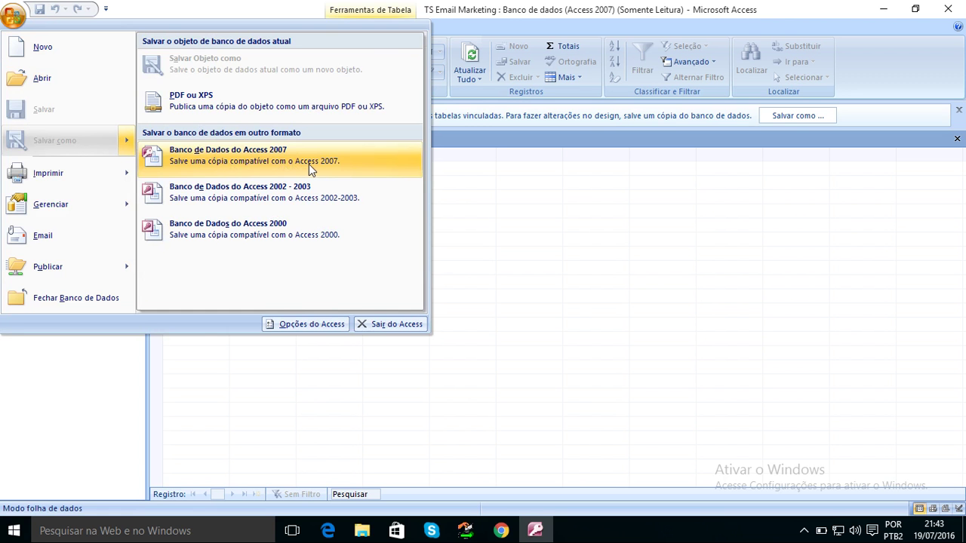
pyautogui.click(309, 164)
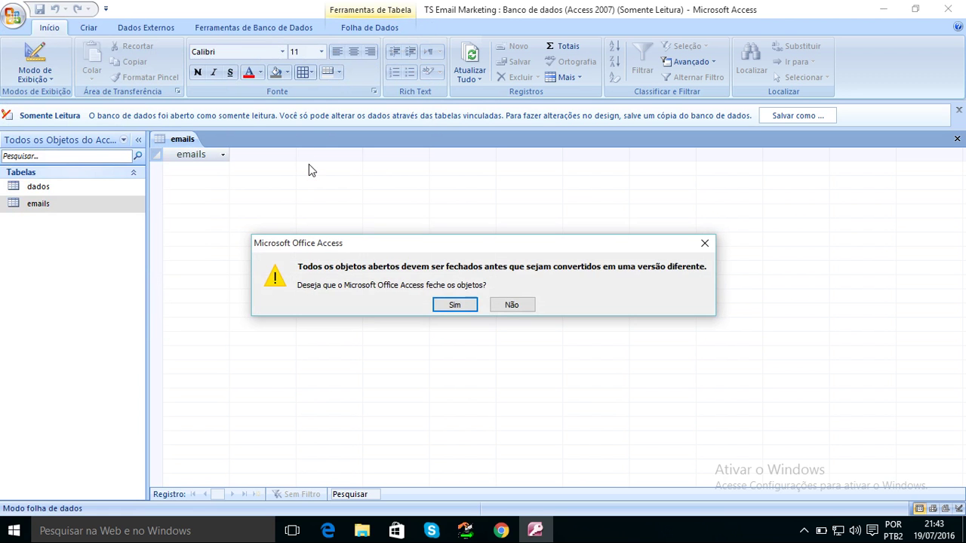
pyautogui.click(454, 305)
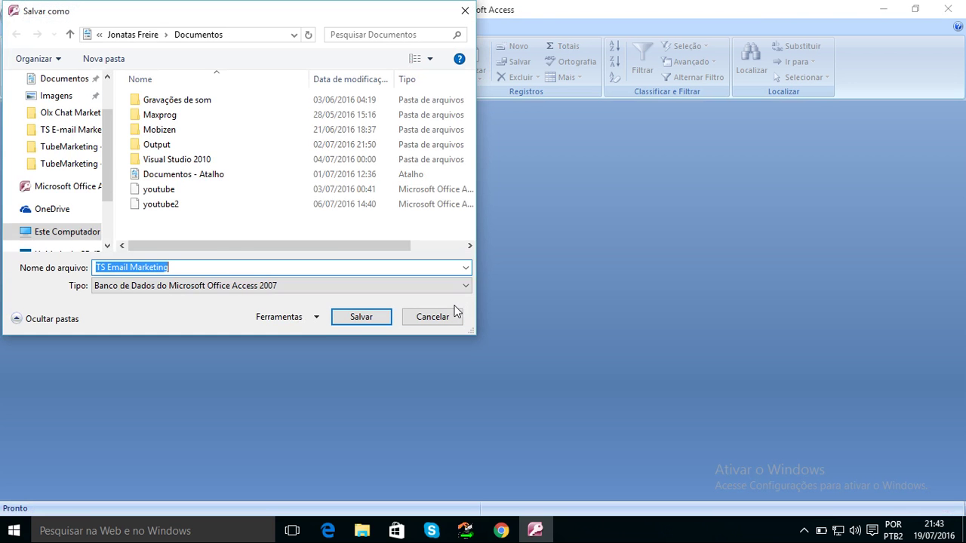
# Save the Access 2007 copy as TS Email Marketing on Área de Trabalho, then close Access.
pyautogui.scroll(1, 110, 125)
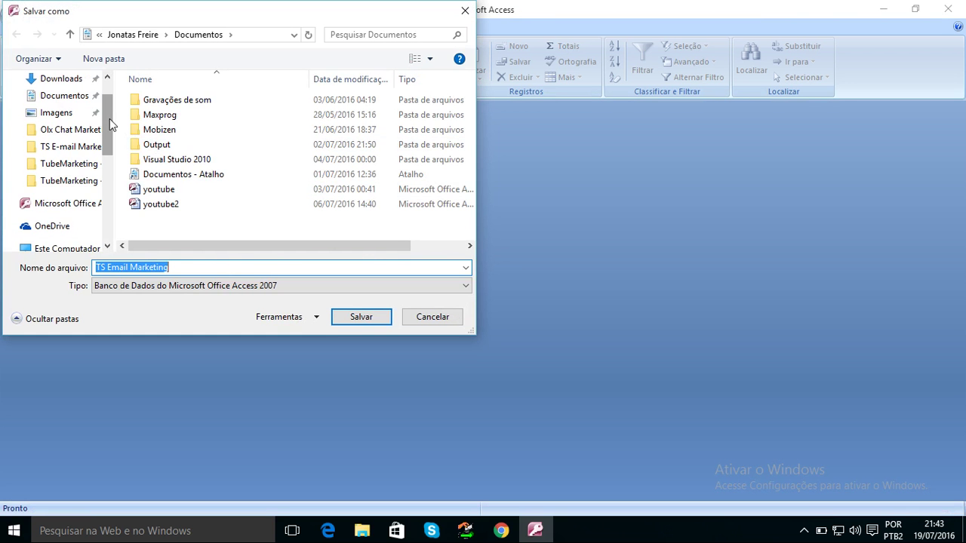
pyautogui.moveTo(110, 125); pyautogui.dragTo(107, 82)
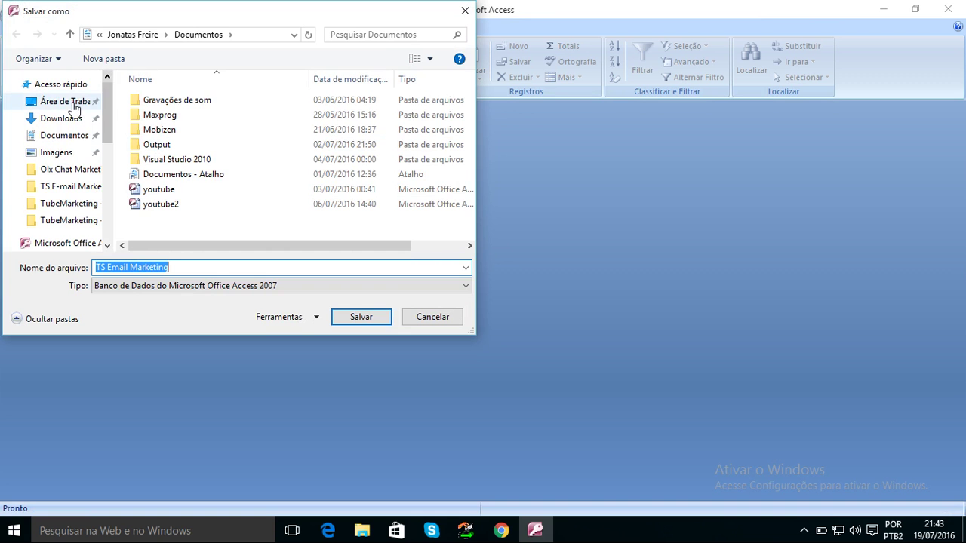
pyautogui.click(73, 106)
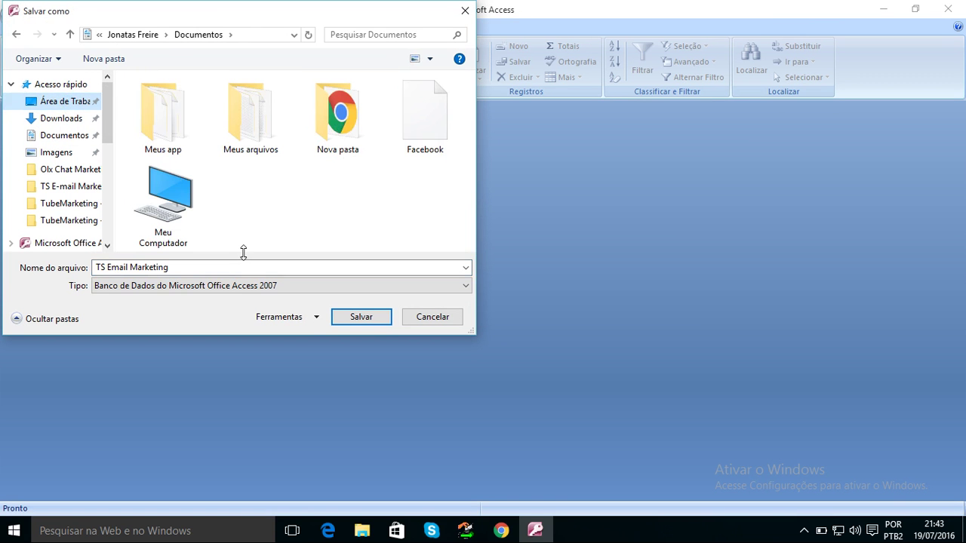
pyautogui.click(356, 317)
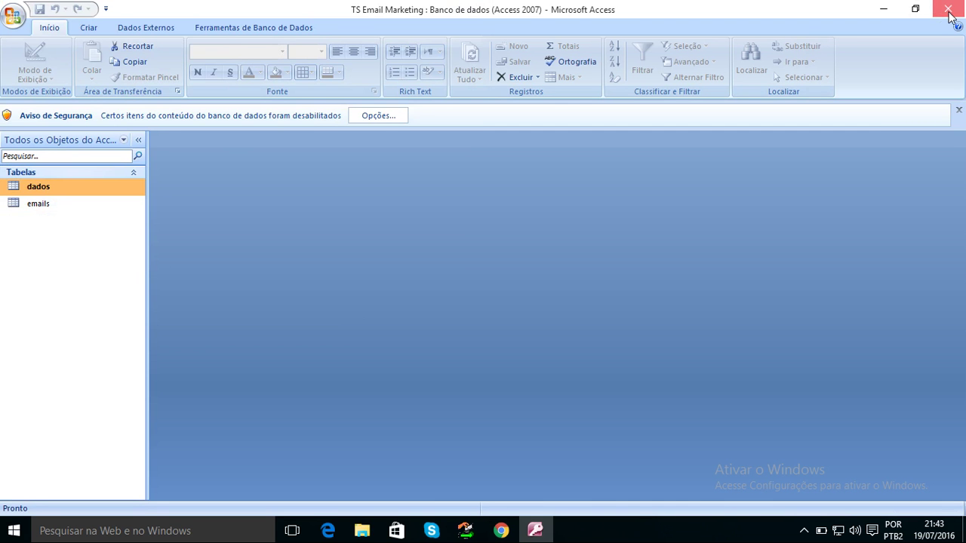
pyautogui.click(948, 10)
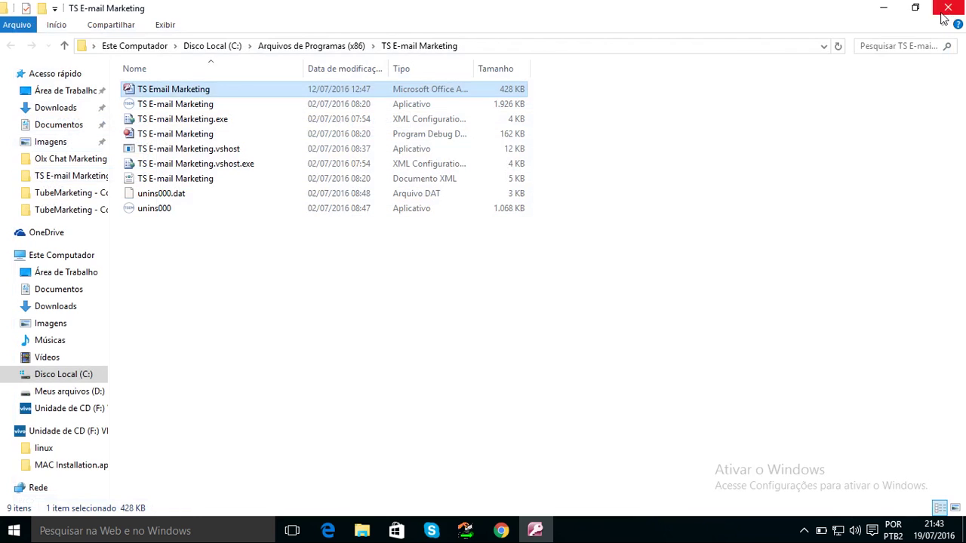
# Close the install folder window and open the desktop TS Email Marketing database in Access.
pyautogui.click(949, 10)
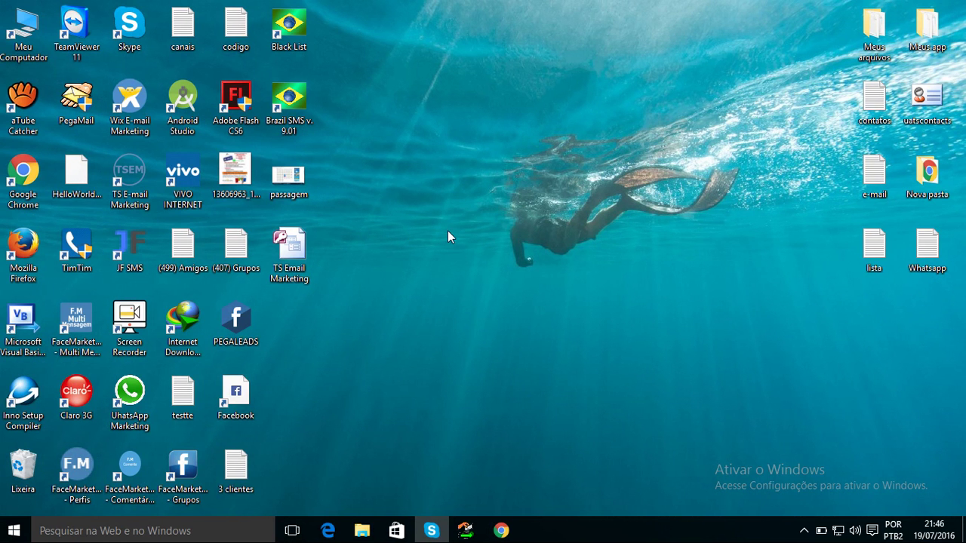
pyautogui.click(803, 531)
pyautogui.click(611, 178)
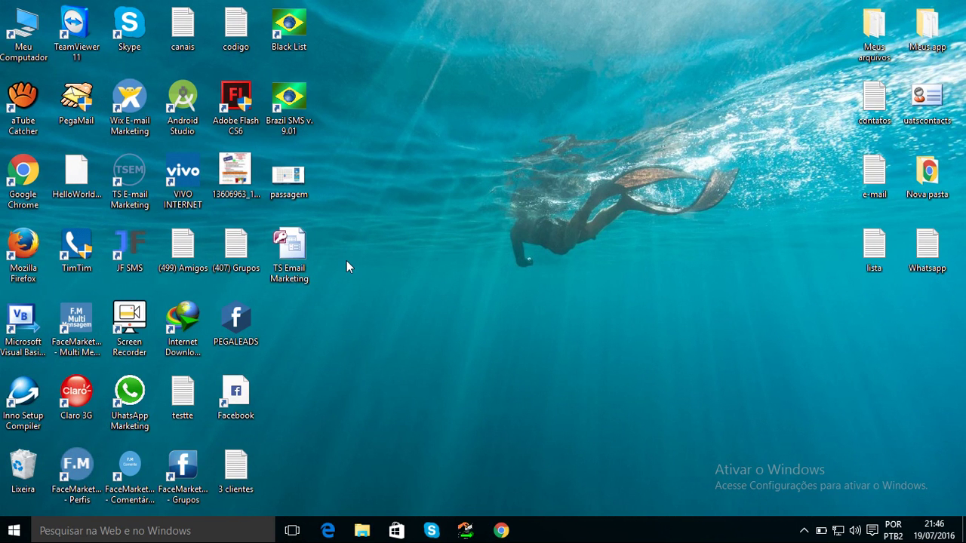
pyautogui.moveTo(300, 258)
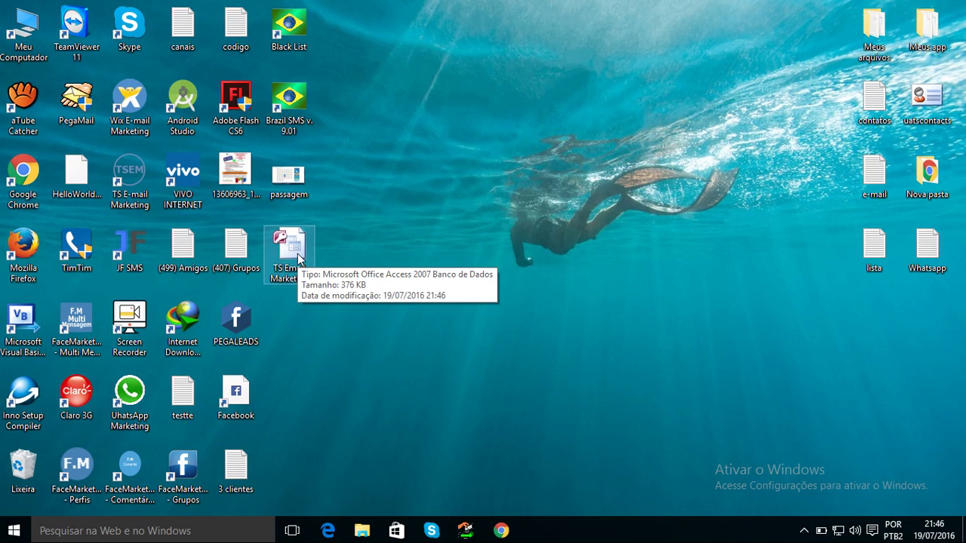
pyautogui.doubleClick(299, 258)
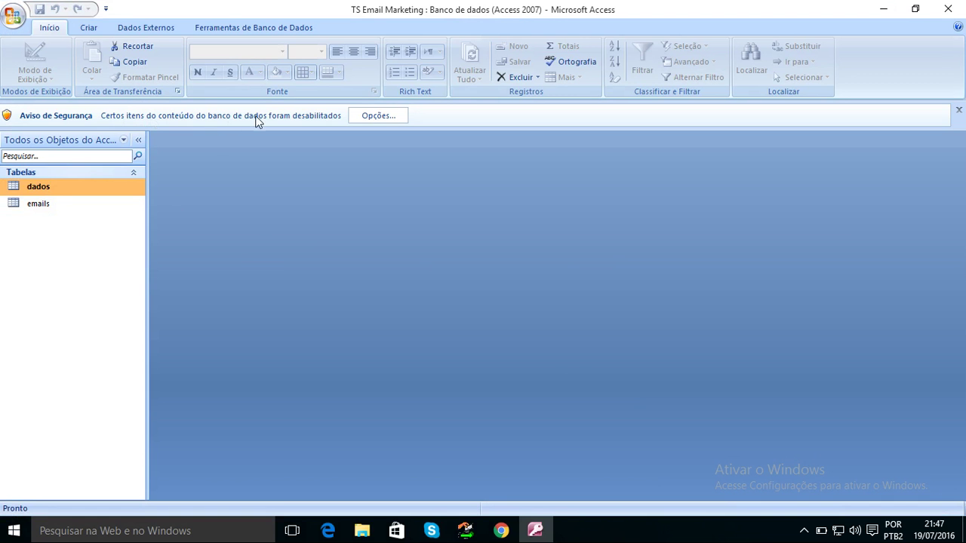
# Enable the content with 'Habilitar este conteúdo' and open the dados table.
pyautogui.click(368, 121)
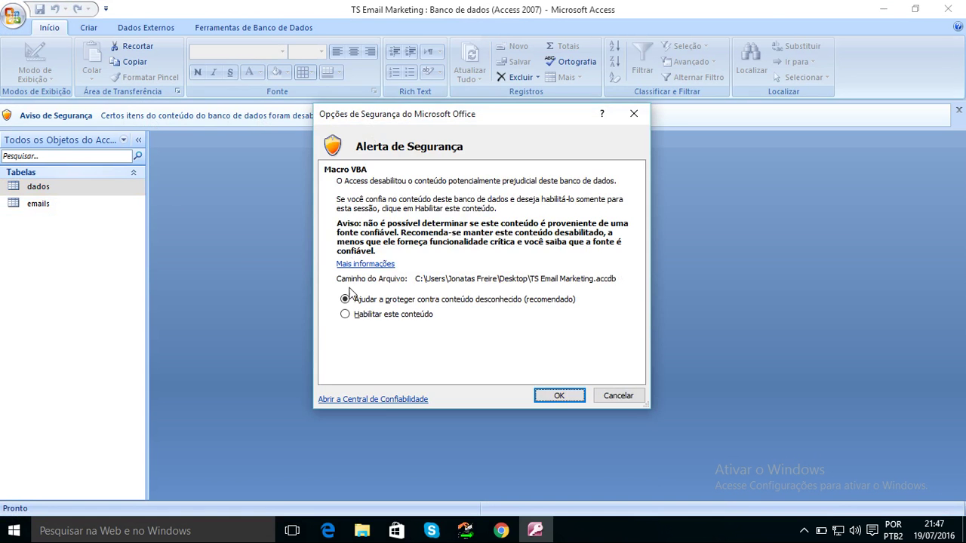
pyautogui.click(347, 315)
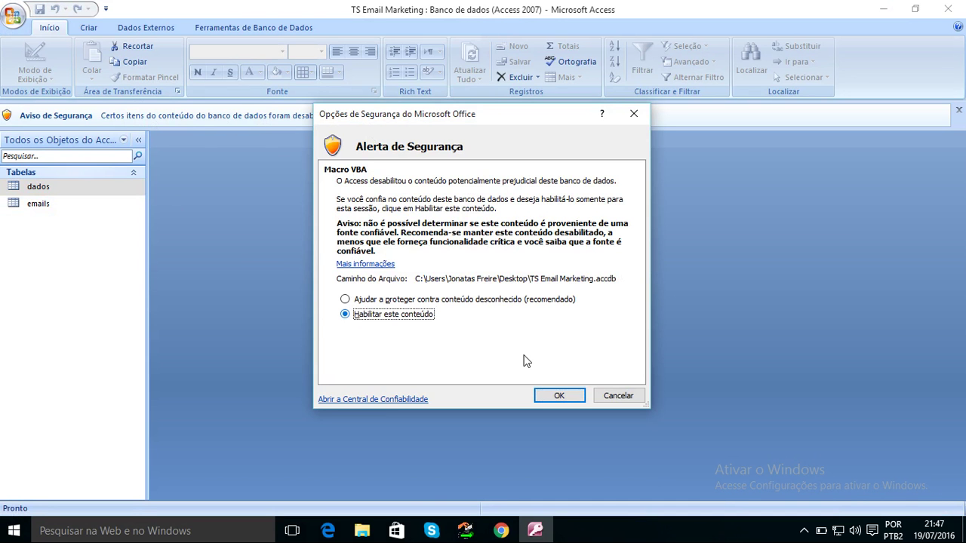
pyautogui.click(557, 394)
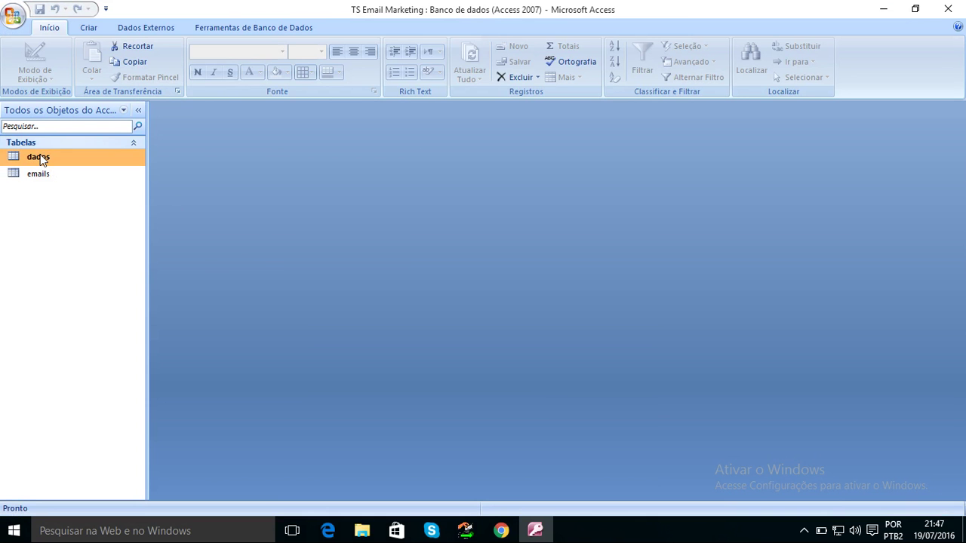
pyautogui.click(42, 160)
pyautogui.doubleClick(42, 159)
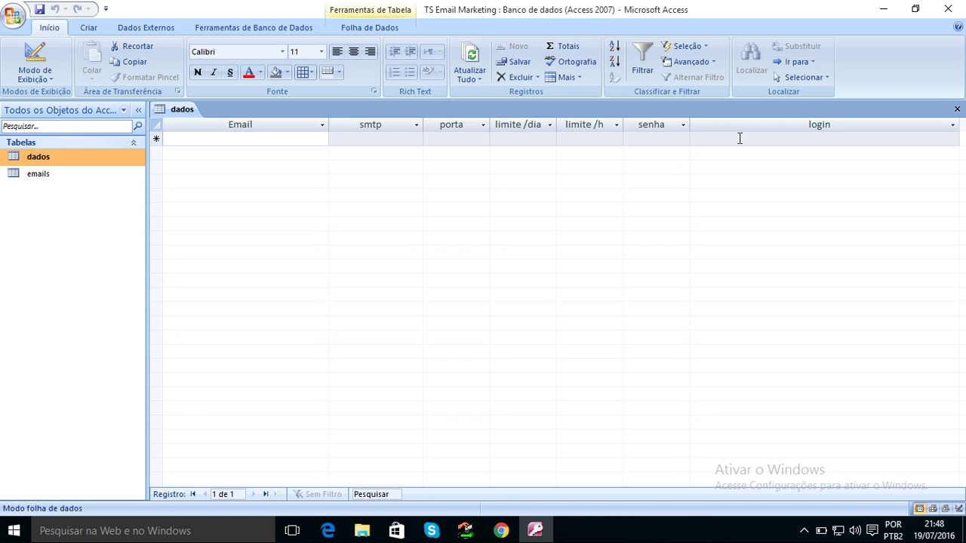
# Enter a sample e-mail address in the Email field of the first dados record.
pyautogui.click(274, 144)
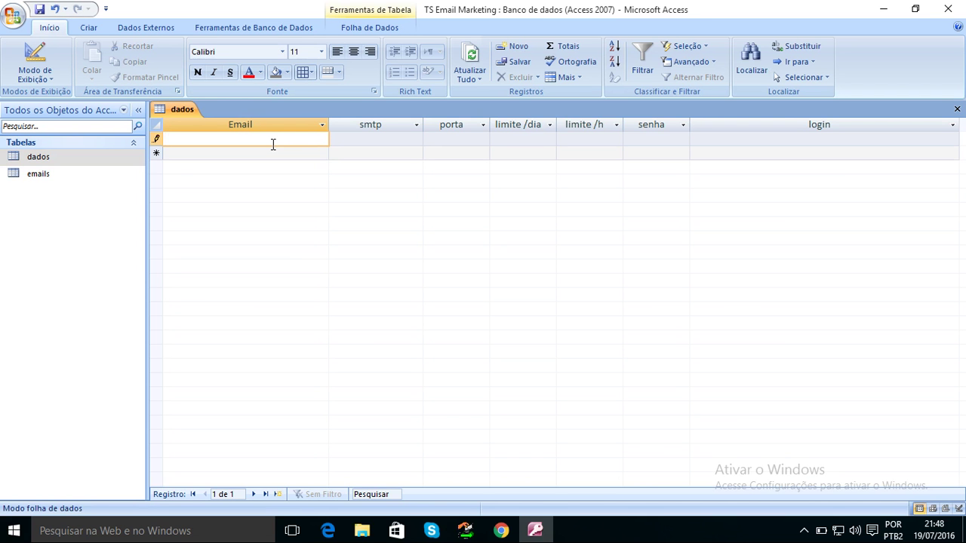
pyautogui.write('exemplo@exemplo')
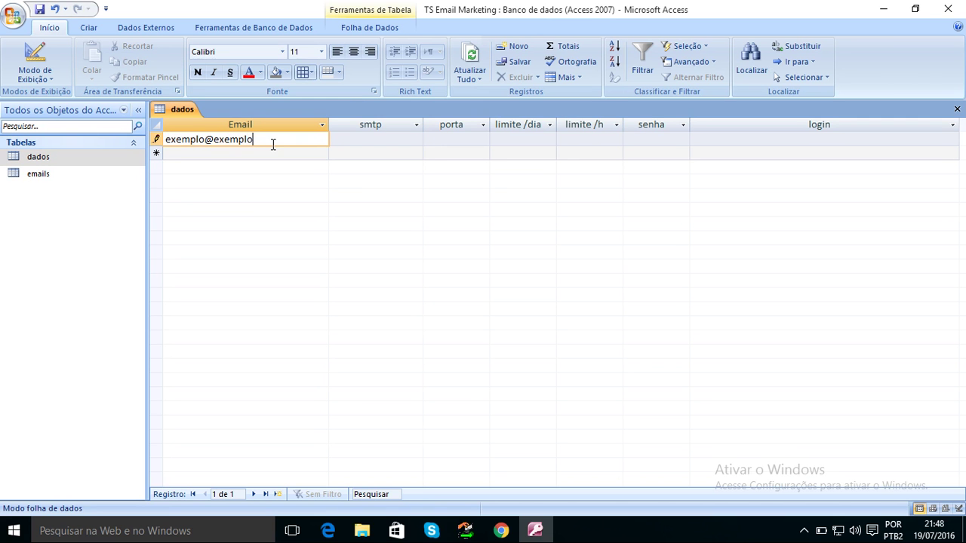
pyautogui.write('.com')
pyautogui.click(344, 139)
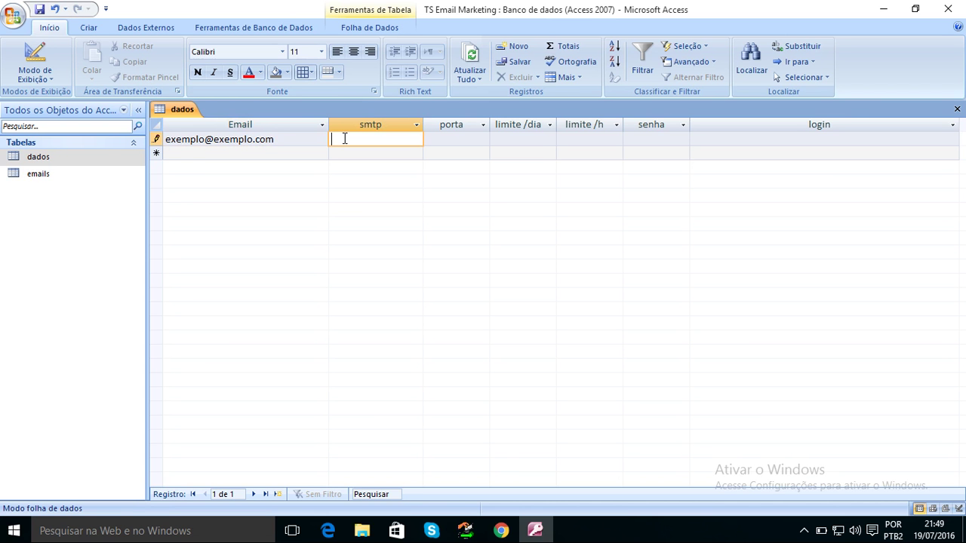
# Type the smtp server name, briefly trying smtp.gmail.com before switching to smtp.exemplo.com.
pyautogui.write('smto')
pyautogui.press('BackSpace')
pyautogui.write('p')
pyautogui.write('.')
pyautogui.write('gma.')
pyautogui.press('BackSpace')
pyautogui.write('il.')
pyautogui.write('com')
pyautogui.press('BackSpace')
pyautogui.press('BackSpace')
pyautogui.press('BackSpace')
pyautogui.press('BackSpace')
pyautogui.press('BackSpace')
pyautogui.press('BackSpace')
pyautogui.press('BackSpace')
pyautogui.press('BackSpace')
pyautogui.press('BackSpace')
pyautogui.press('BackSpace')
pyautogui.write('.xem')
pyautogui.press('BackSpace')
pyautogui.press('BackSpace')
pyautogui.press('BackSpace')
pyautogui.write('exe')
# Fix the domain letters so the smtp value reads smtp.exemplo.com.
pyautogui.press('BackSpace')
pyautogui.press('BackSpace')
pyautogui.write('xemplo.com')
pyautogui.click(396, 139)
pyautogui.press('BackSpace')
pyautogui.press('BackSpace')
pyautogui.press('BackSpace')
pyautogui.press('BackSpace')
pyautogui.press('BackSpace')
pyautogui.press('BackSpace')
pyautogui.press('BackSpace')
pyautogui.write('hwdu')
pyautogui.press('BackSpace')
pyautogui.press('BackSpace')
pyautogui.press('BackSpace')
pyautogui.press('BackSpace')
pyautogui.click(394, 139)
pyautogui.press('BackSpace')
pyautogui.press('BackSpace')
pyautogui.press('BackSpace')
pyautogui.press('BackSpace')
pyautogui.write('y')
pyautogui.press('BackSpace')
pyautogui.write('gm')
pyautogui.press('BackSpace')
pyautogui.press('BackSpace')
pyautogui.write('exemplo.com')
pyautogui.click(436, 139)
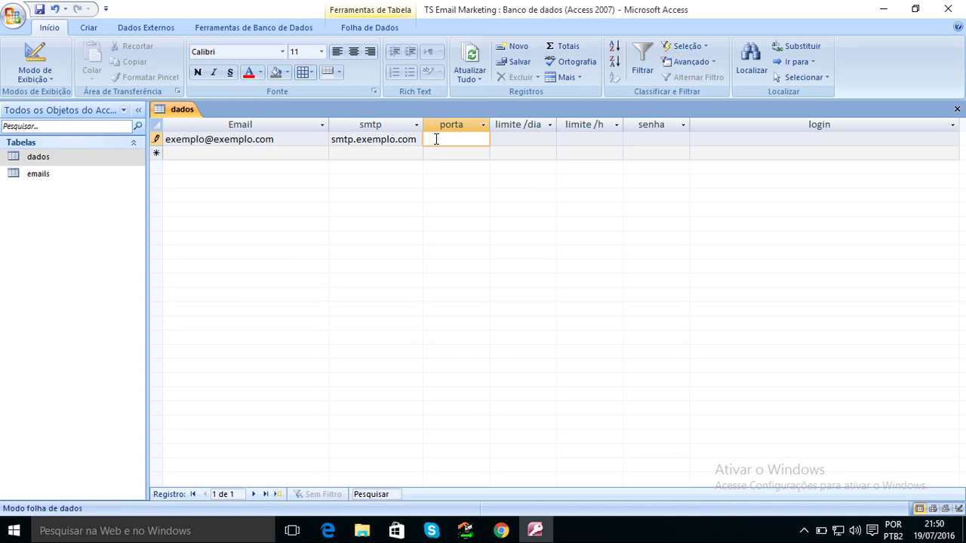
# Set the first dados record's porta to 587 and enter the account password in senha, leaving login blank.
pyautogui.write('587')
pyautogui.click(502, 140)
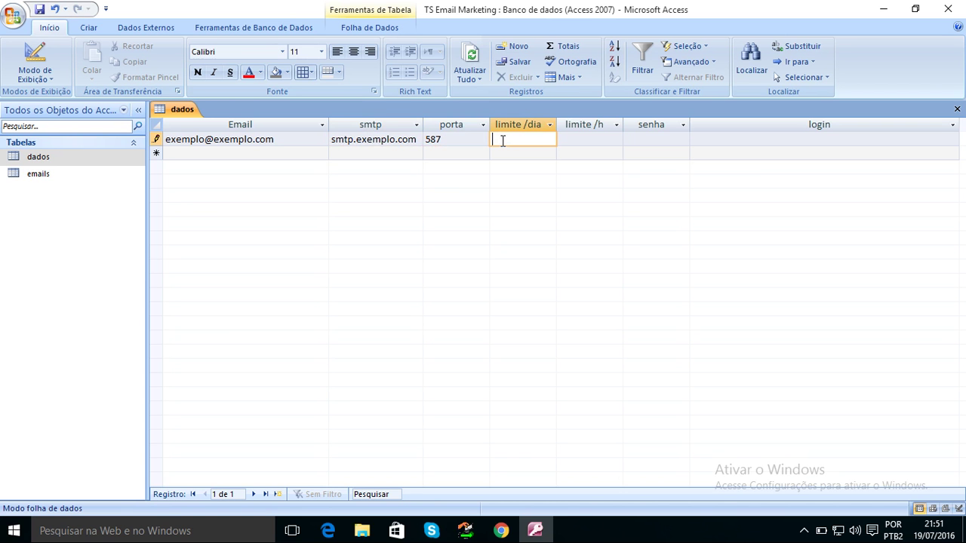
pyautogui.click(628, 139)
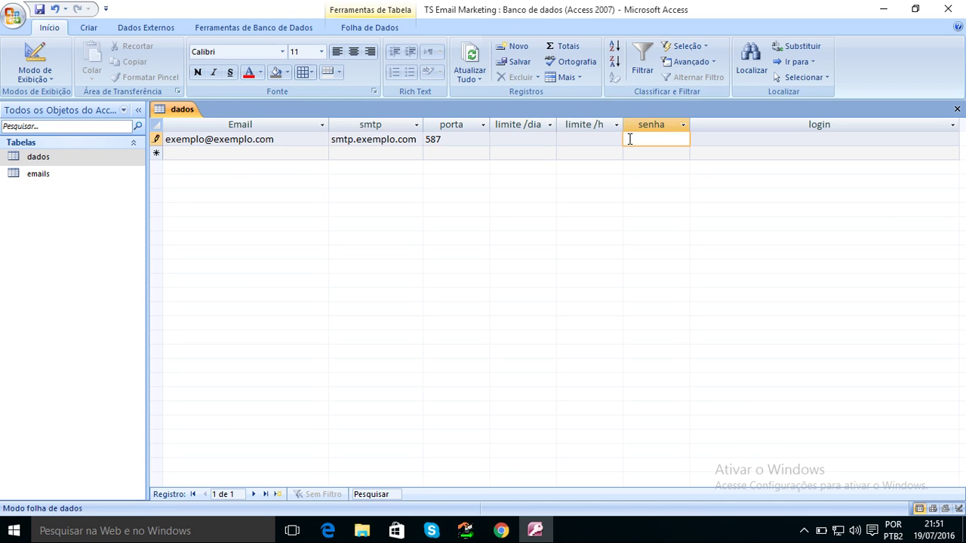
pyautogui.click(710, 140)
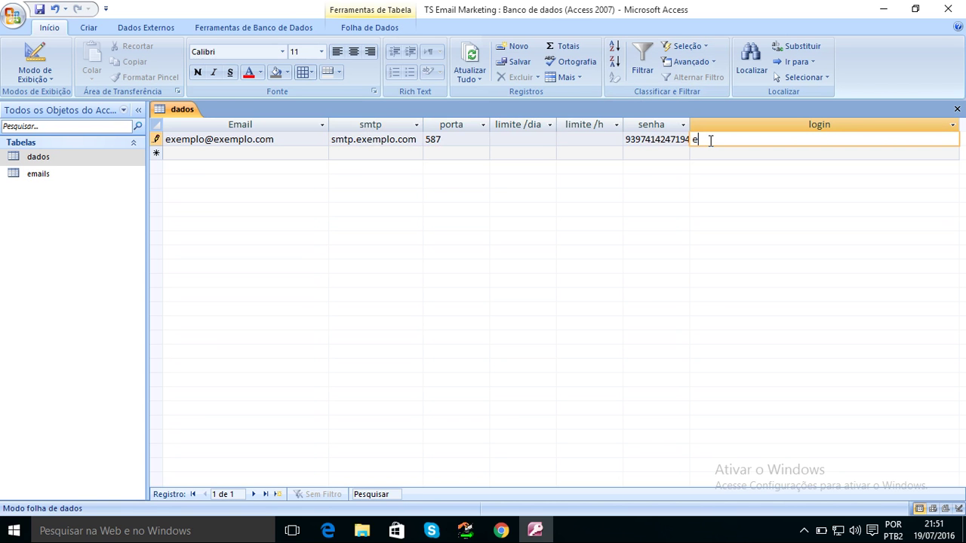
pyautogui.press('BackSpace')
pyautogui.press('BackSpace')
pyautogui.press('BackSpace')
pyautogui.press('BackSpace')
pyautogui.press('BackSpace')
pyautogui.press('BackSpace')
pyautogui.press('BackSpace')
# Copy the first record's e-mail address into its login field.
pyautogui.moveTo(279, 140); pyautogui.dragTo(160, 140)
pyautogui.hotkey('ctrl', 'c')
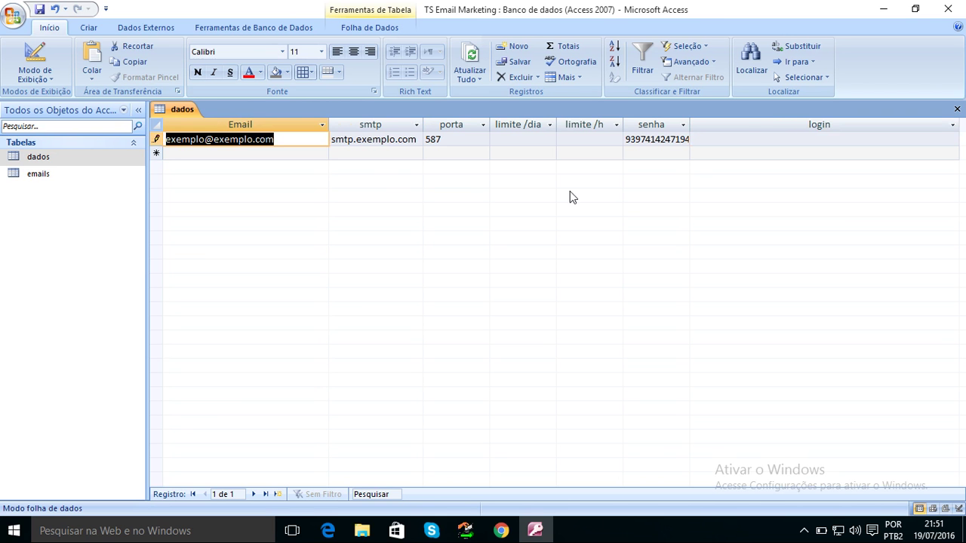
pyautogui.click(743, 140)
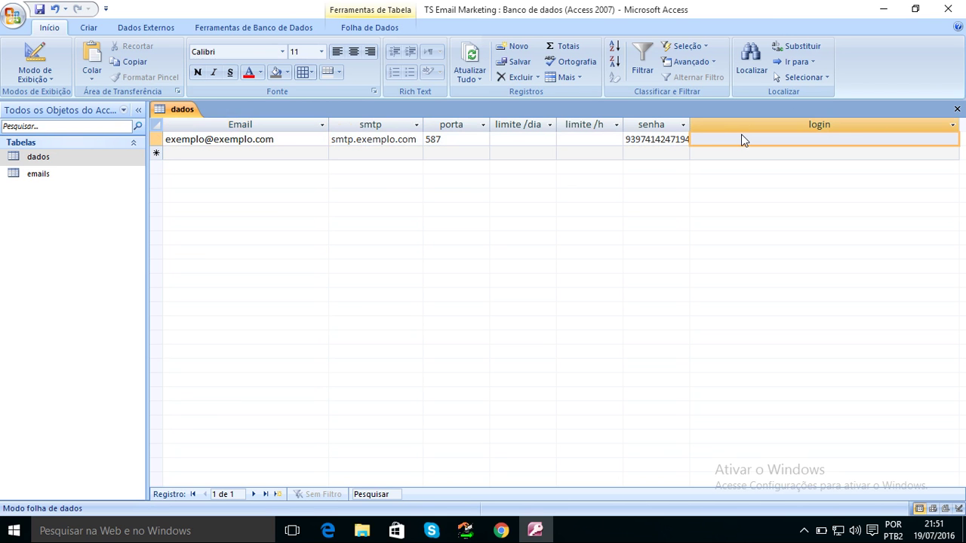
pyautogui.click(720, 139)
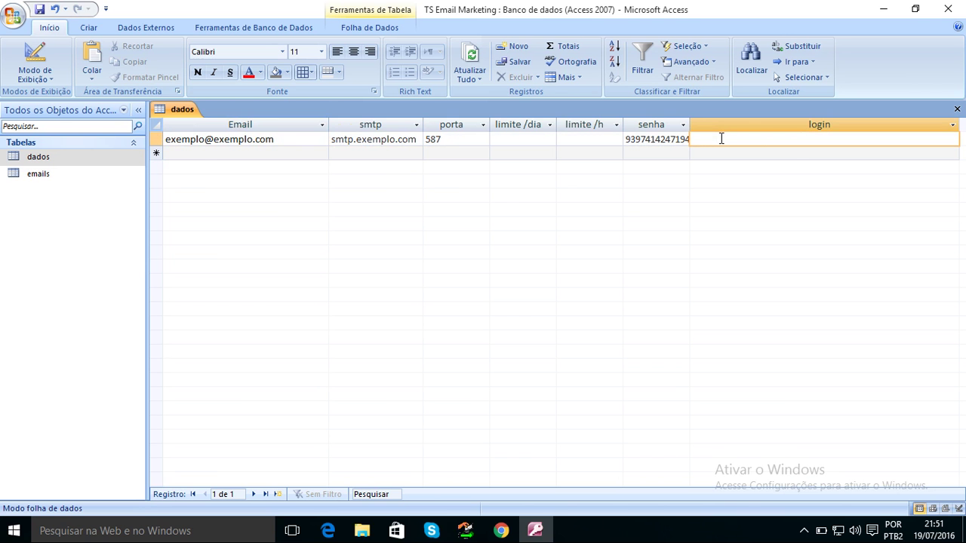
pyautogui.hotkey('ctrl', 'v')
# Add a second dados record with another e-mail address in the Email column.
pyautogui.click(203, 152)
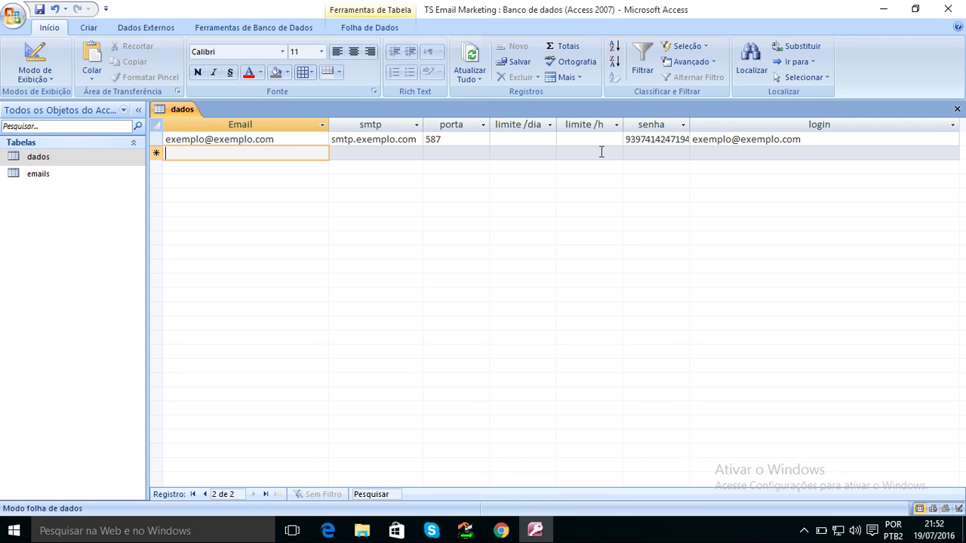
pyautogui.write('\\')
pyautogui.press('BackSpace')
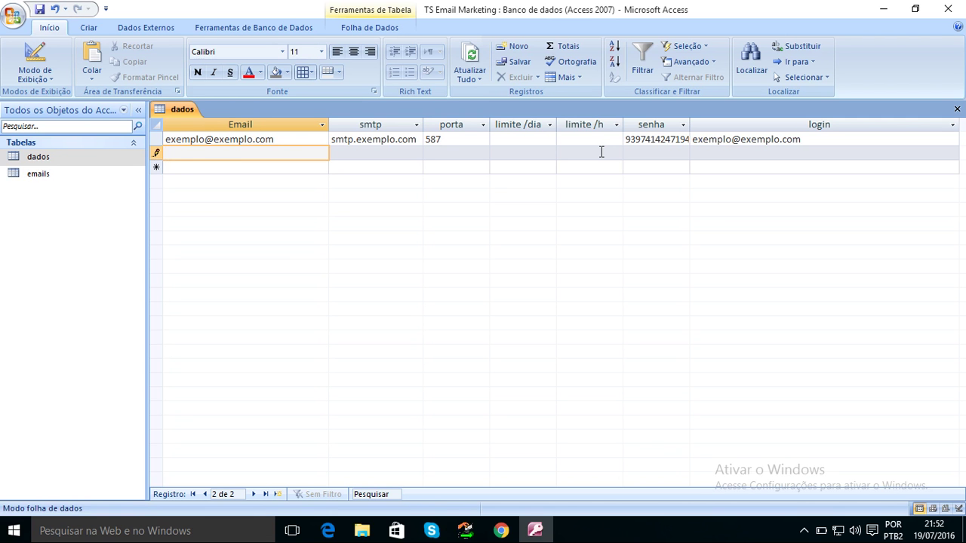
pyautogui.write('ihhwdugqwdwqud@hihioh')
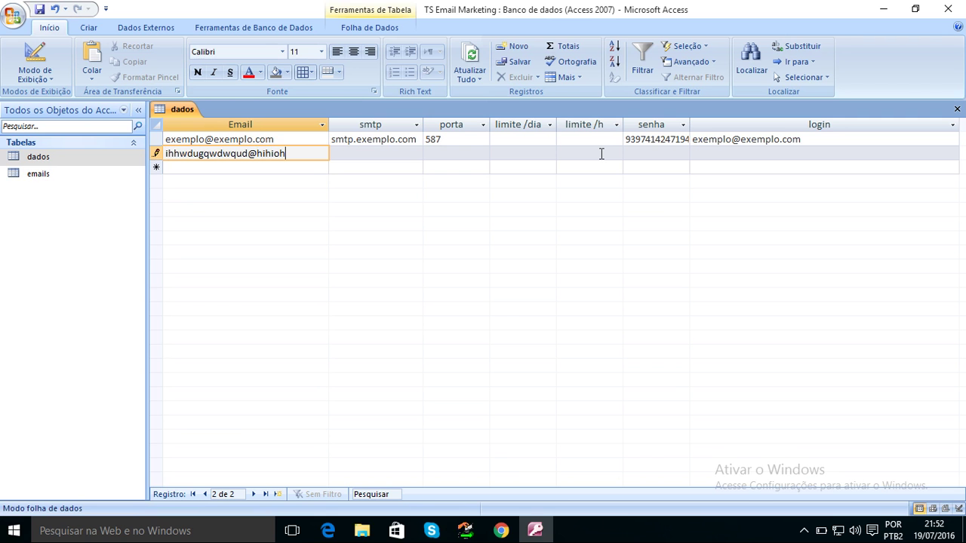
pyautogui.write('sw.com')
pyautogui.click(224, 171)
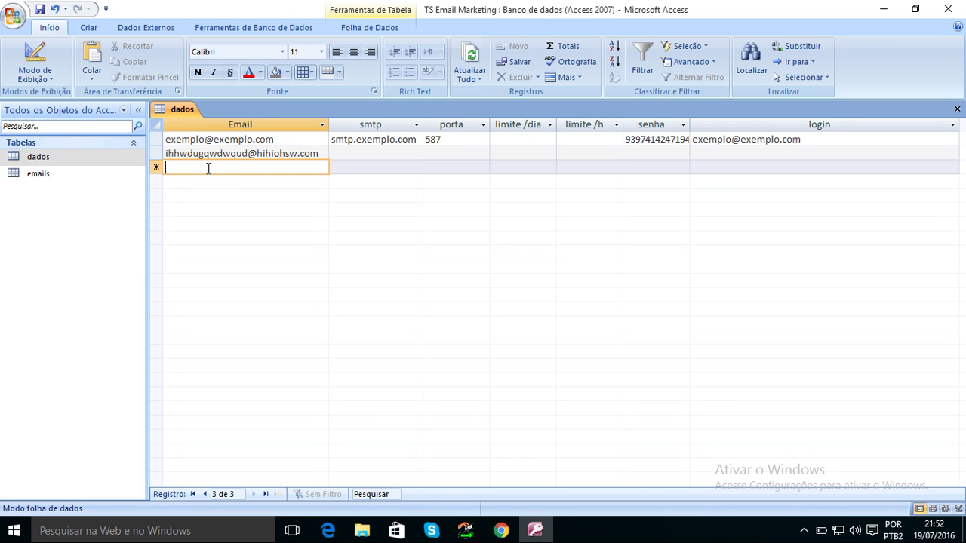
# Add a third record with \\\ as a placeholder Email and save it.
pyautogui.write('\\\\\\')
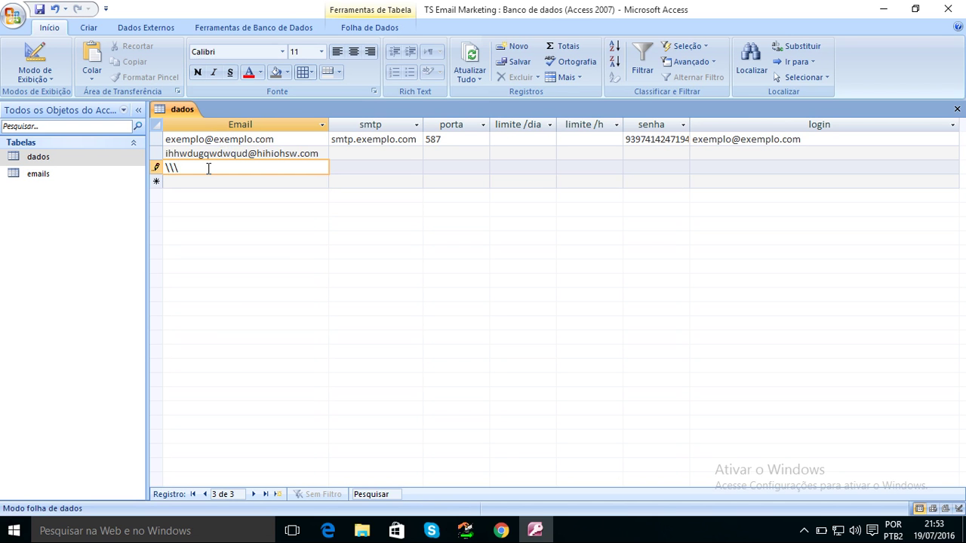
pyautogui.write('/')
pyautogui.press('BackSpace')
pyautogui.click(159, 141)
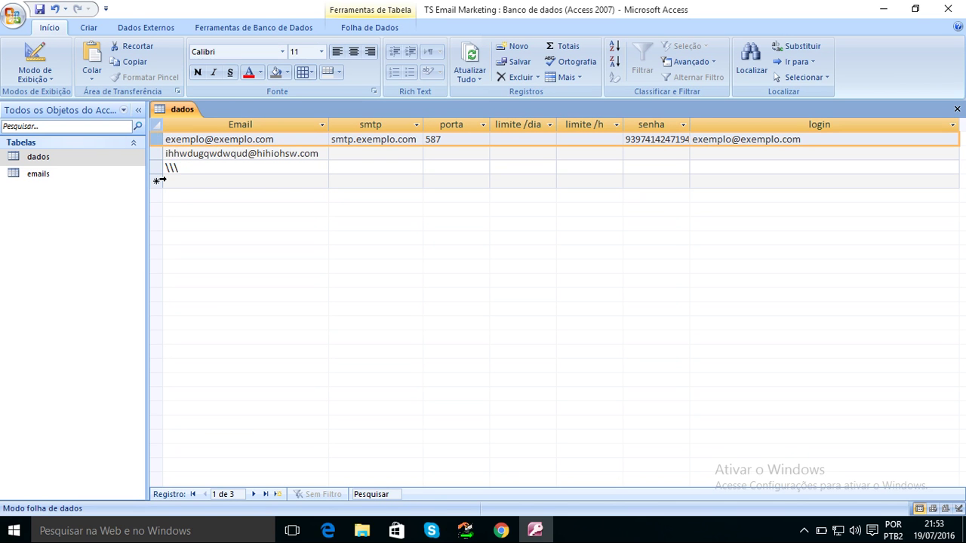
# Start saving the database as an Access 2007 database, agreeing to close the open dados table.
pyautogui.click(16, 20)
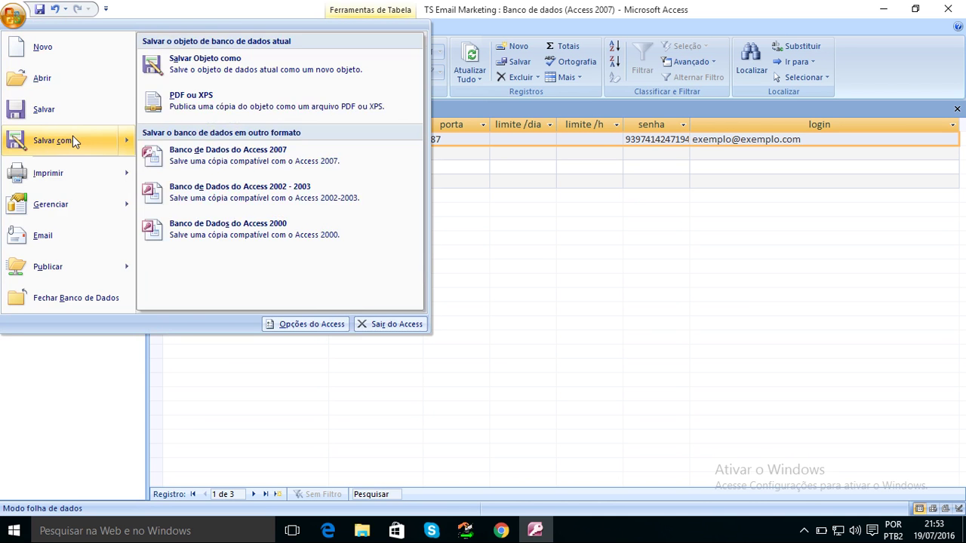
pyautogui.click(72, 141)
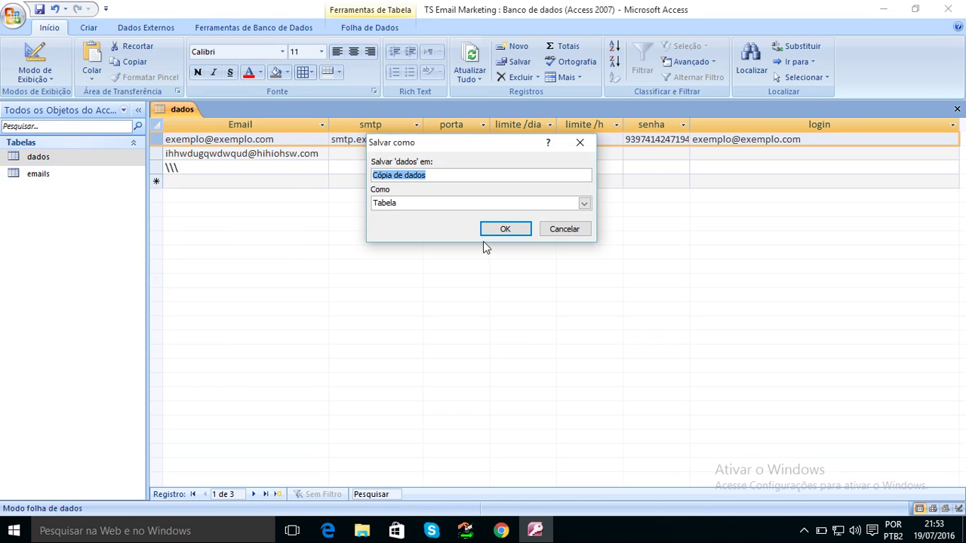
pyautogui.click(563, 232)
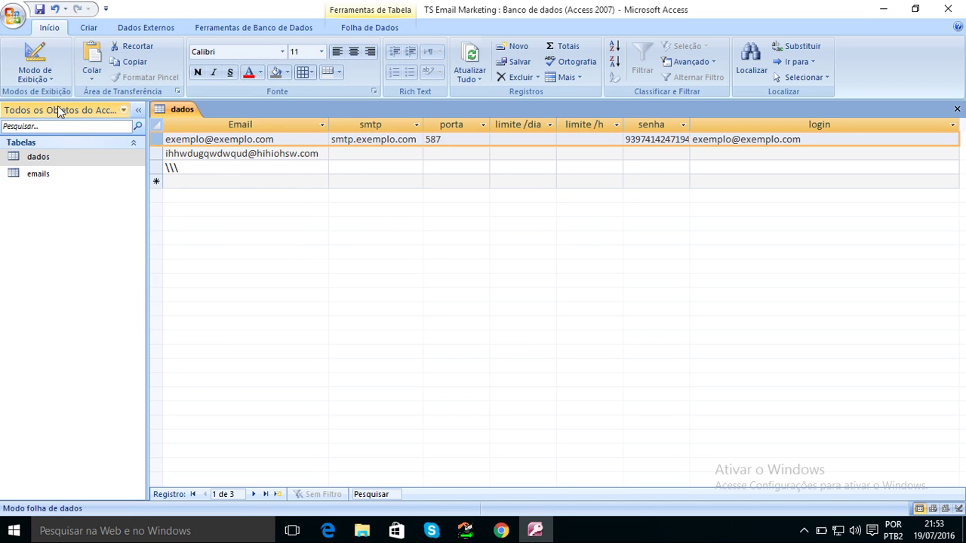
pyautogui.click(18, 20)
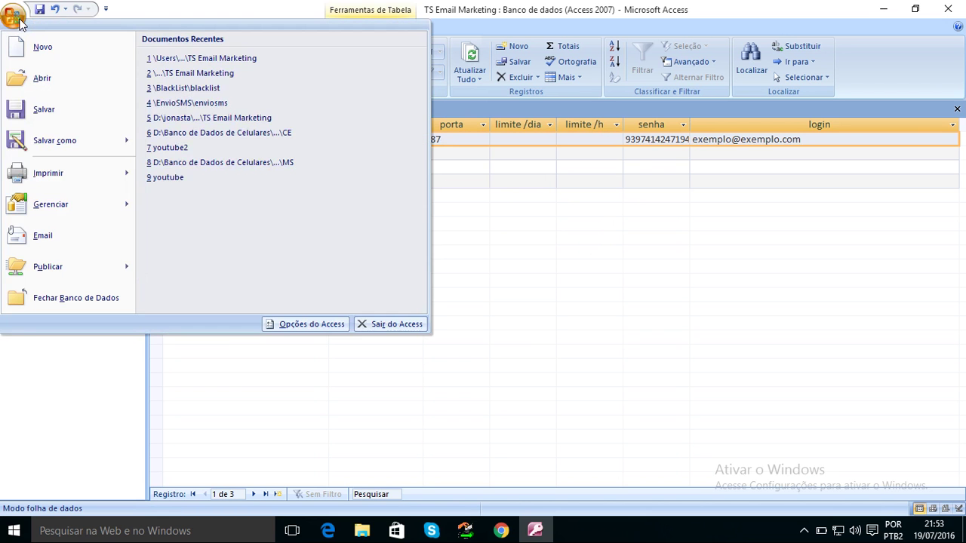
pyautogui.moveTo(125, 144)
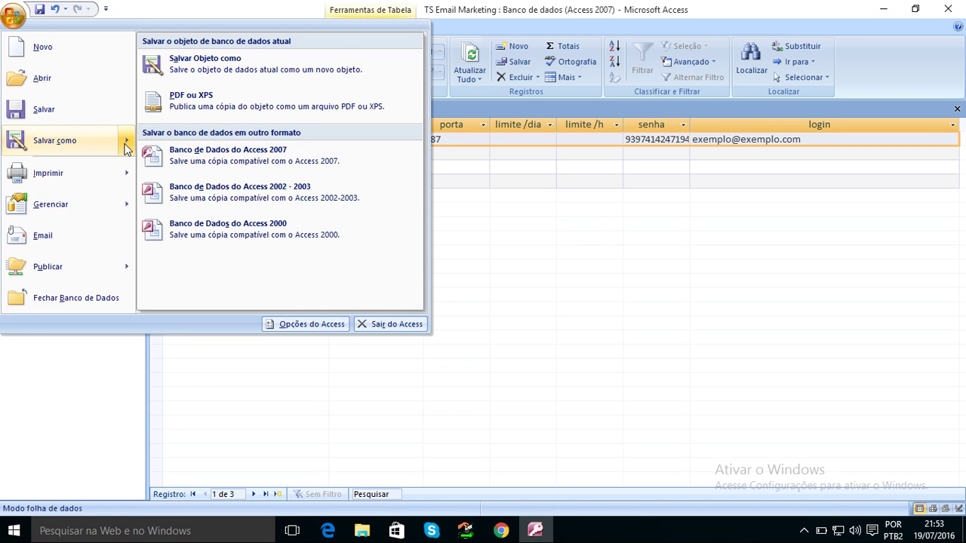
pyautogui.click(212, 168)
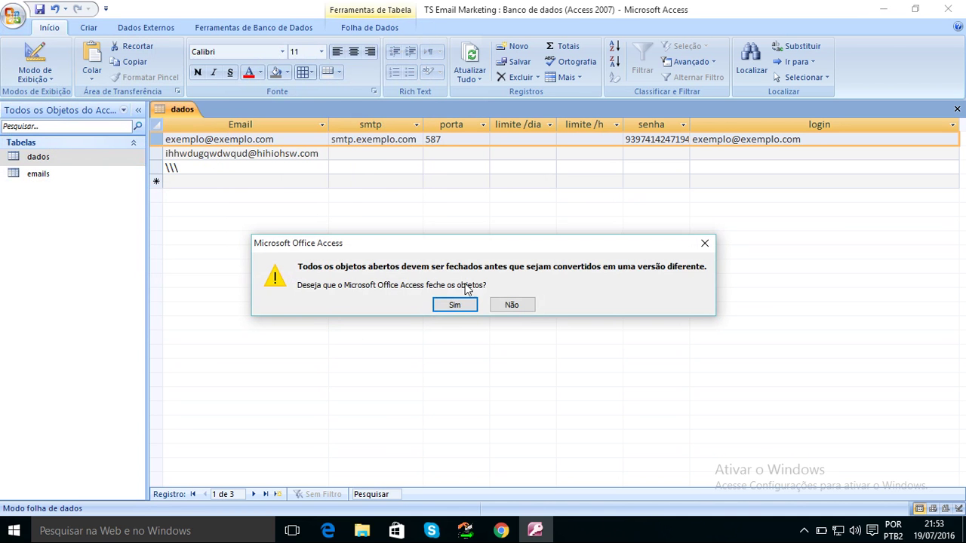
pyautogui.click(456, 304)
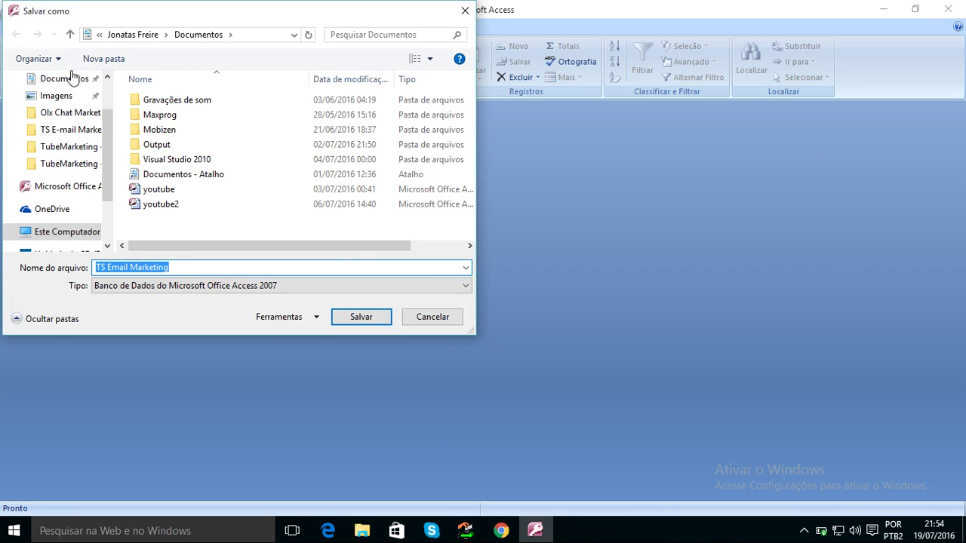
# Save over the existing TS Email Marketing file on Área de Trabalho, confirming the replacement.
pyautogui.moveTo(105, 124); pyautogui.dragTo(106, 90)
pyautogui.click(75, 106)
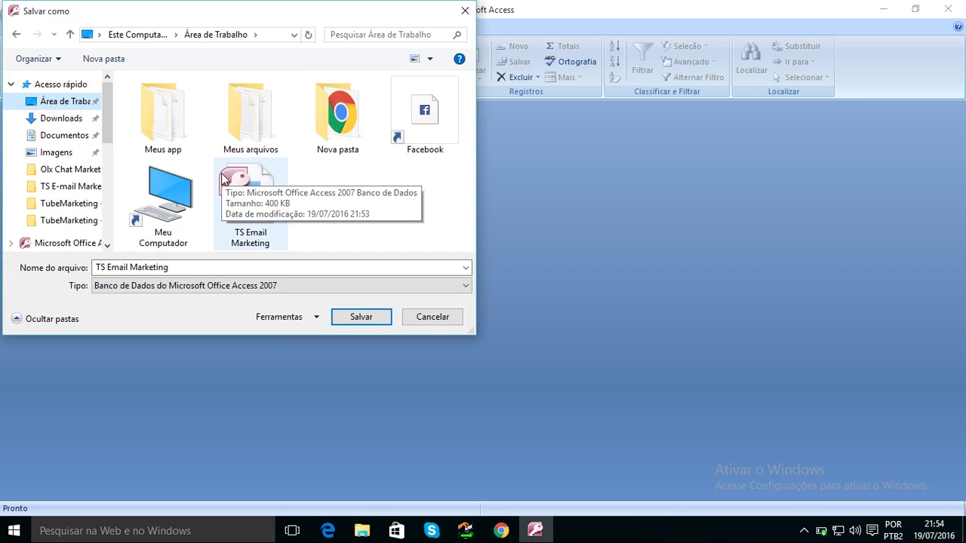
pyautogui.click(250, 197)
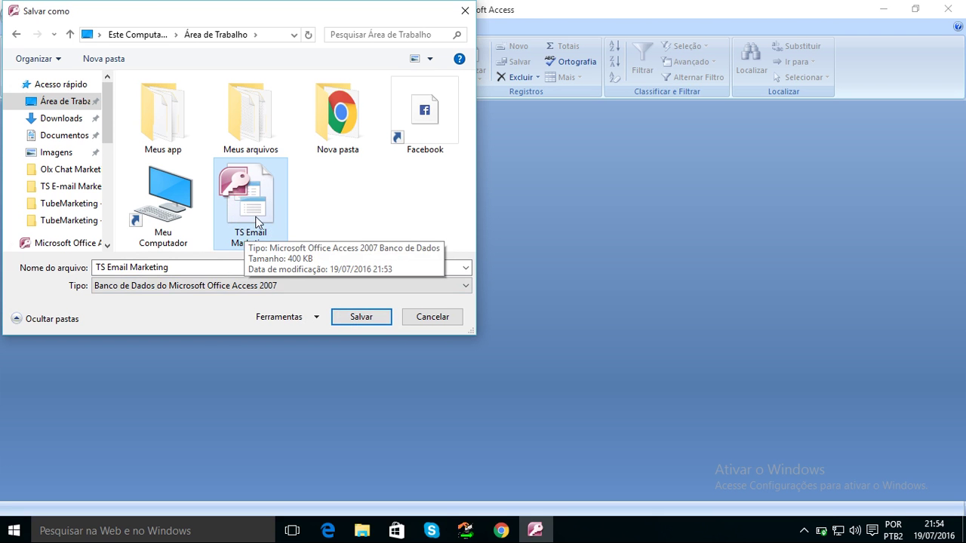
pyautogui.click(356, 322)
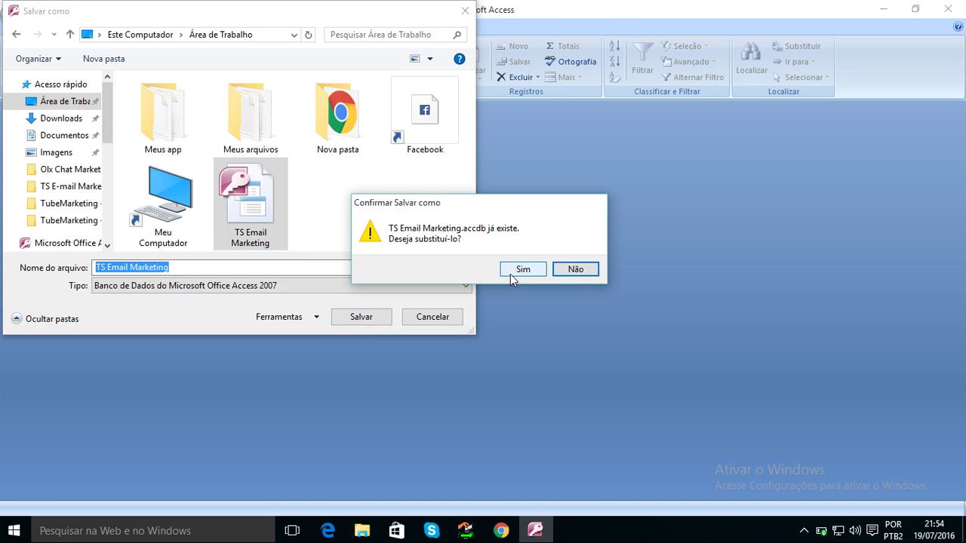
pyautogui.click(510, 274)
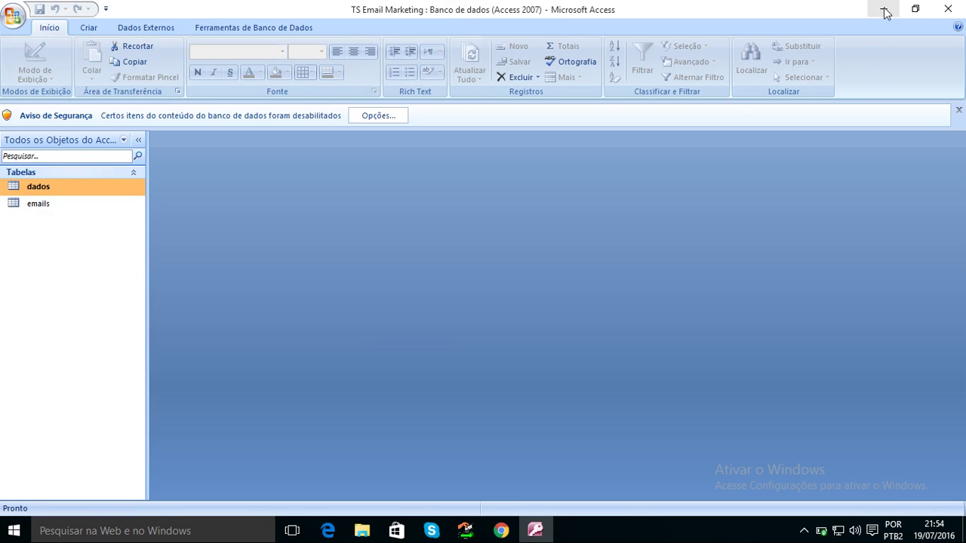
# Close Access and open the TS E-mail Marketing shortcut's install folder under Arquivos de Programas (x86).
pyautogui.click(948, 8)
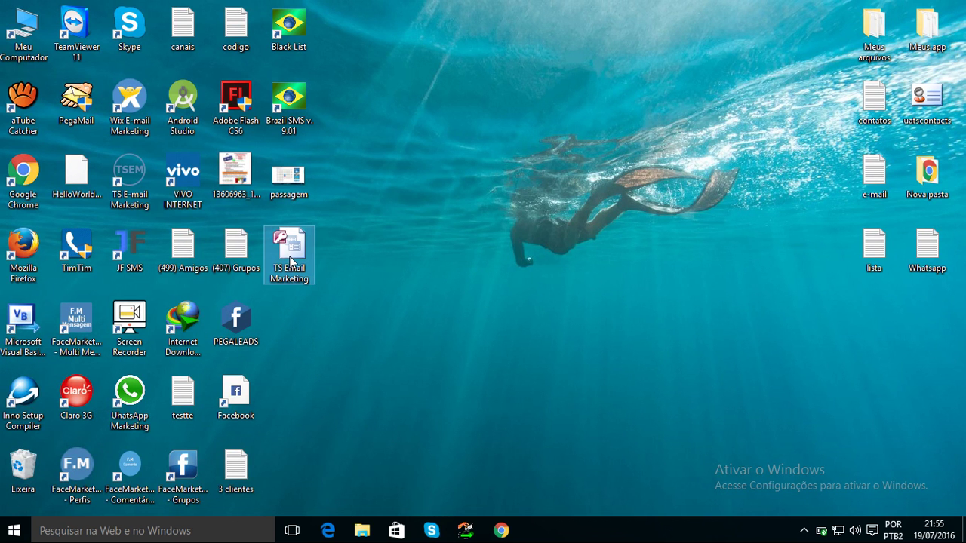
pyautogui.click(134, 187)
pyautogui.click(136, 194)
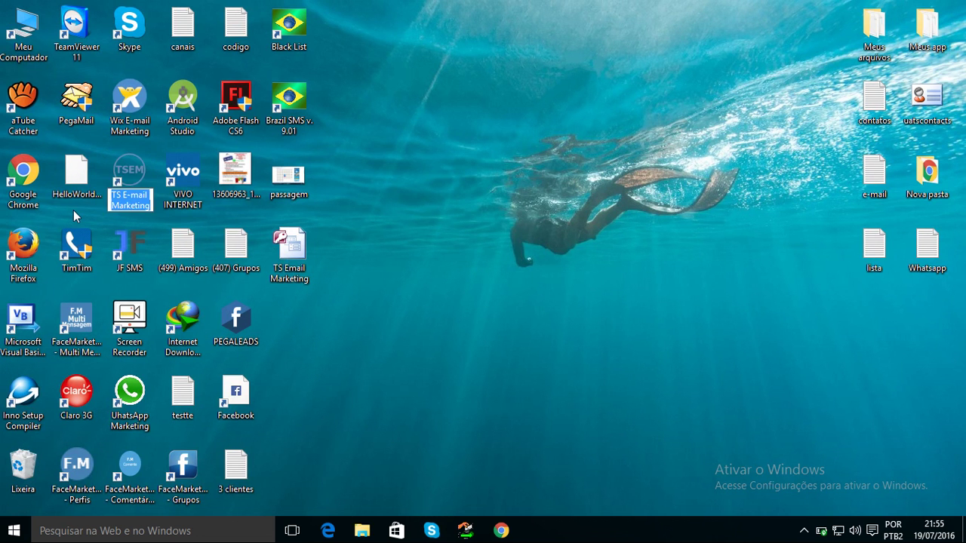
pyautogui.click(73, 209)
pyautogui.rightClick(74, 210)
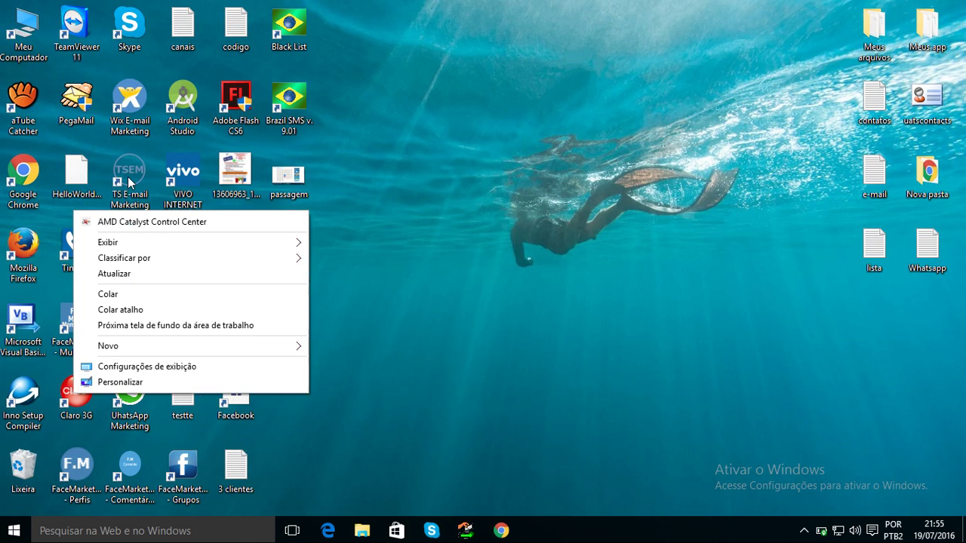
pyautogui.click(410, 157)
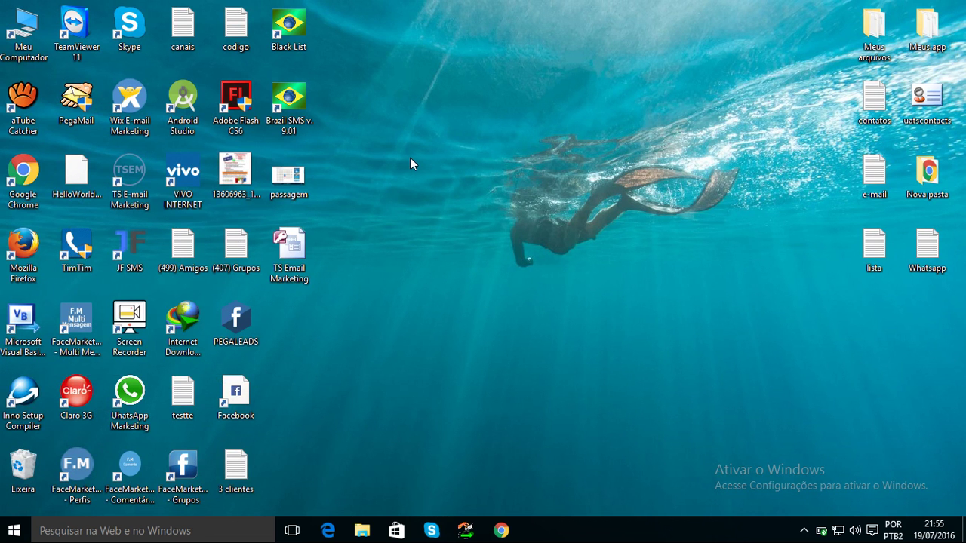
pyautogui.rightClick(141, 172)
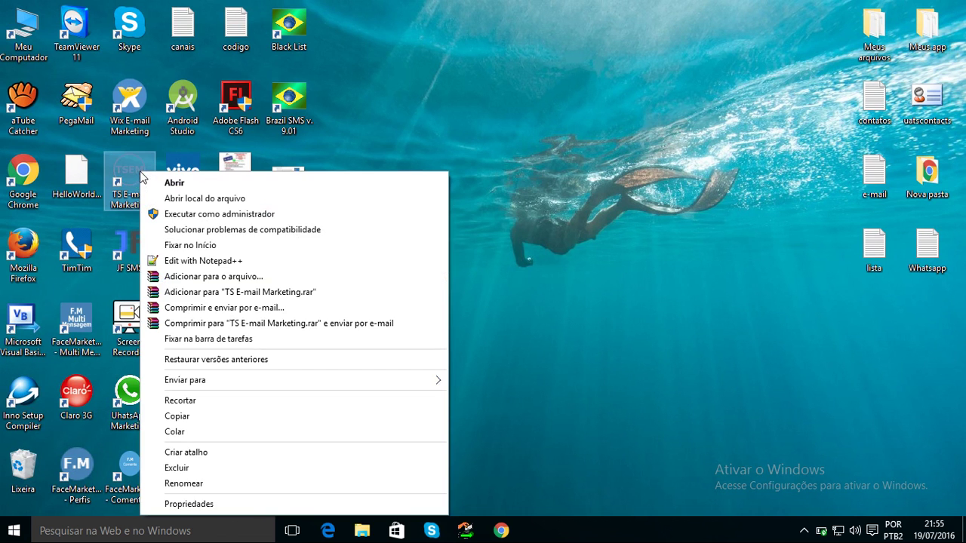
pyautogui.click(184, 198)
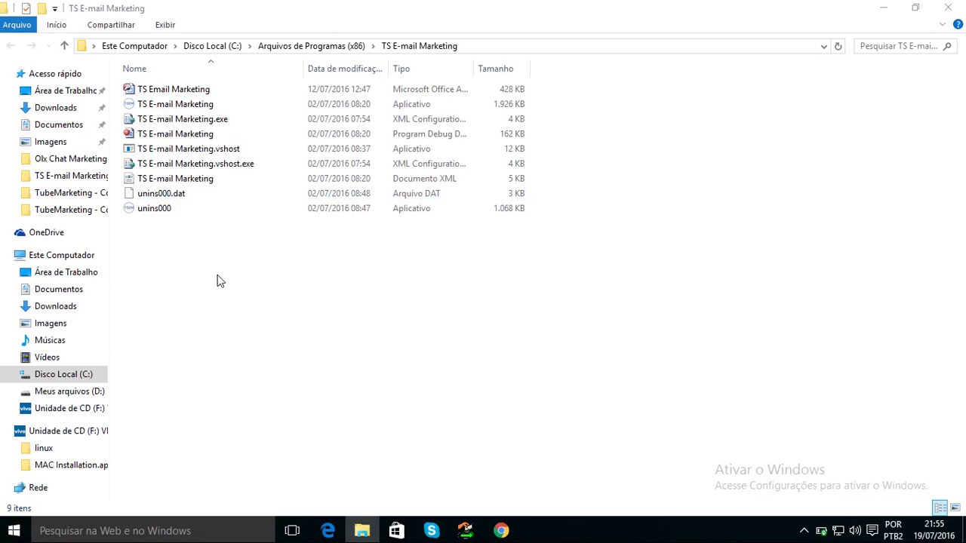
# Paste the saved database into the install folder, replacing the old file with administrator permission.
pyautogui.hotkey('ctrl', 'v')
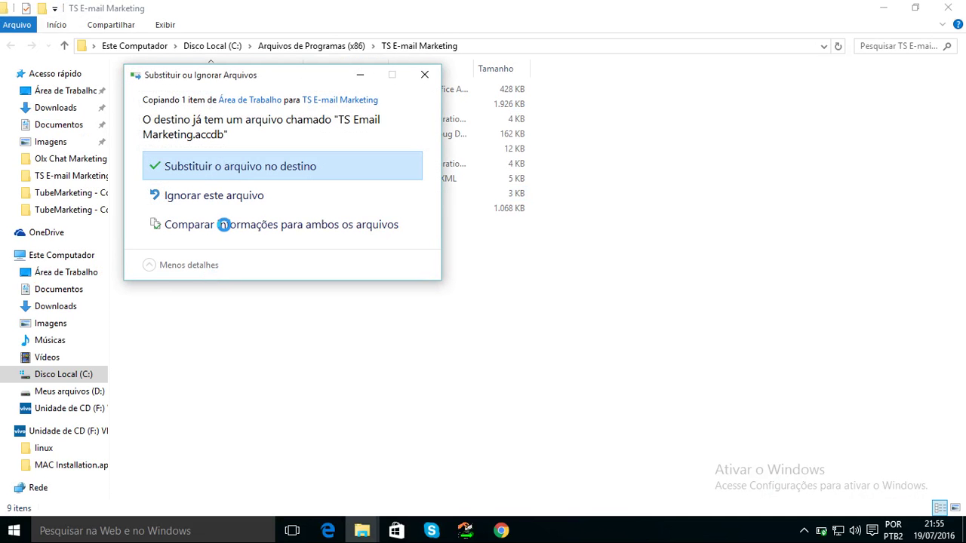
pyautogui.click(244, 180)
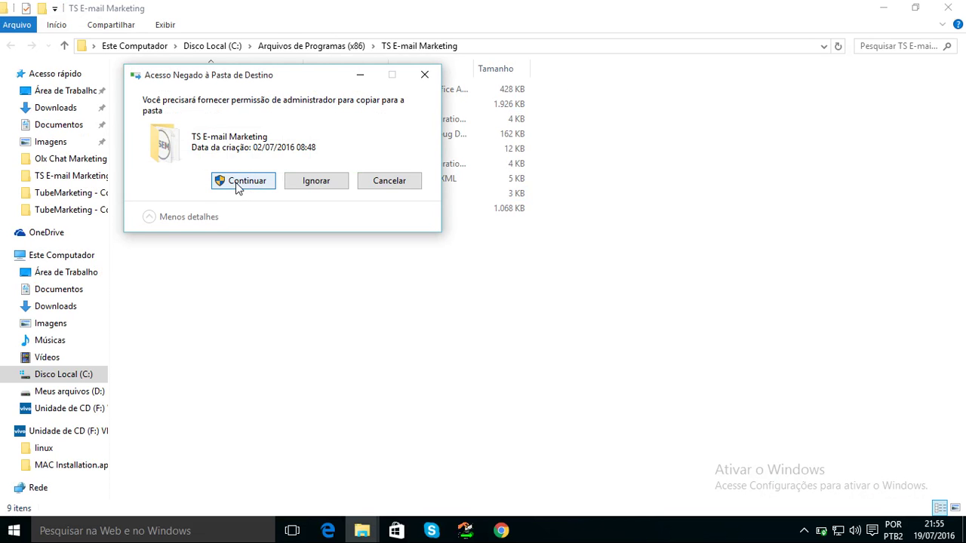
pyautogui.click(236, 184)
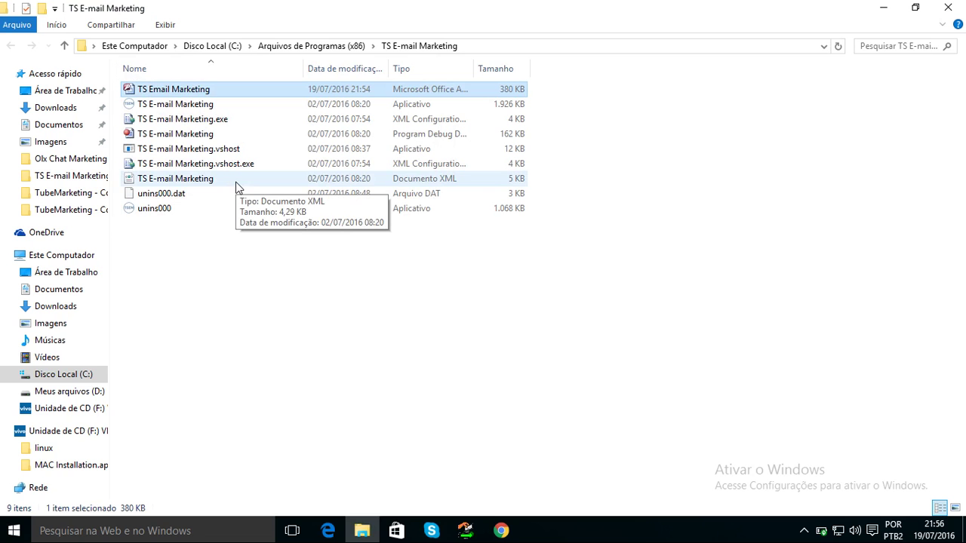
# Close the TS E-mail Marketing program folder window.
pyautogui.click(803, 531)
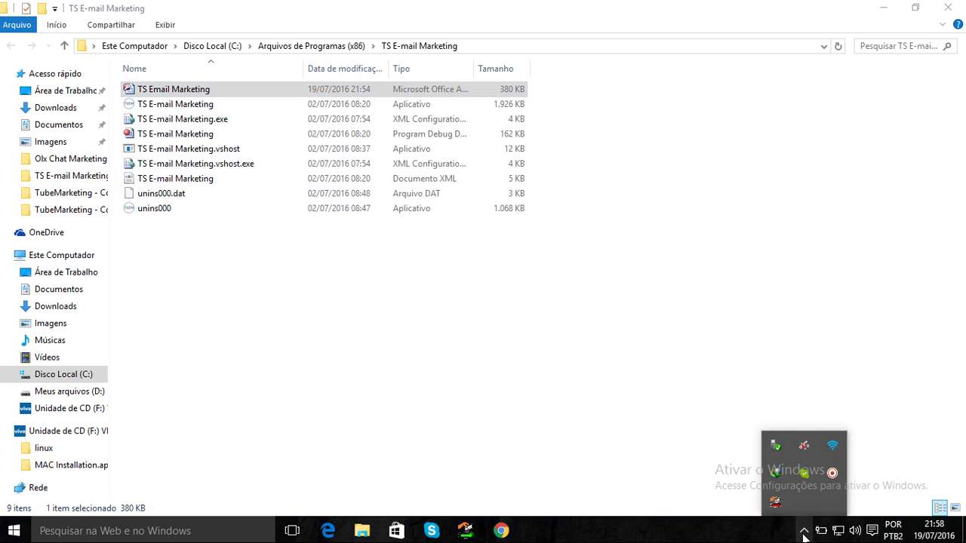
pyautogui.click(653, 445)
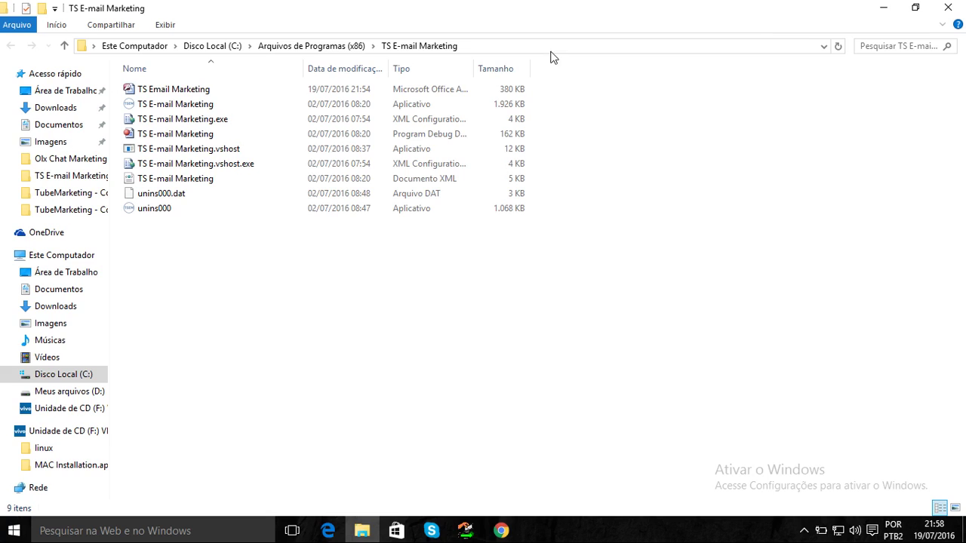
pyautogui.click(427, 91)
pyautogui.click(937, 9)
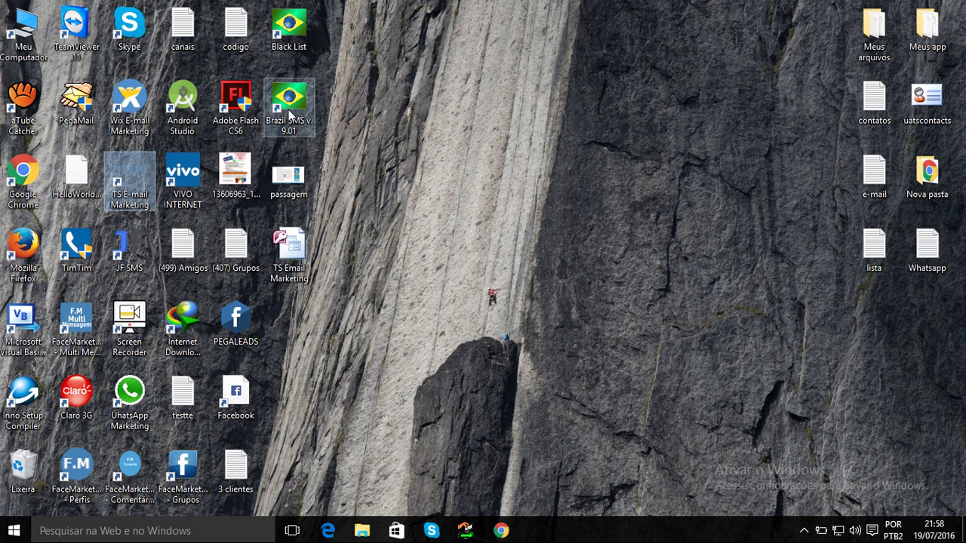
# Launch TS E-mail Marketing and inspect the SMTP and port of all three server entries.
pyautogui.doubleClick(129, 181)
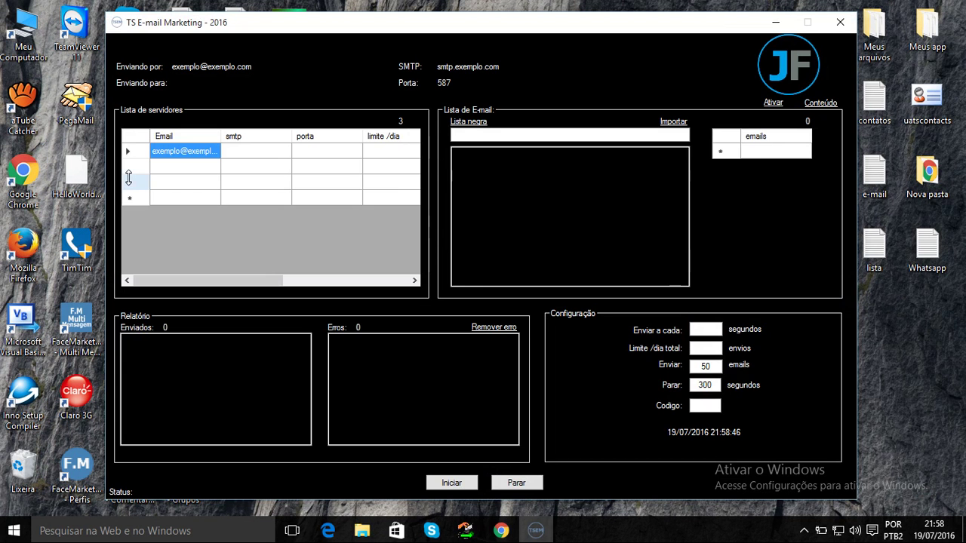
pyautogui.click(132, 151)
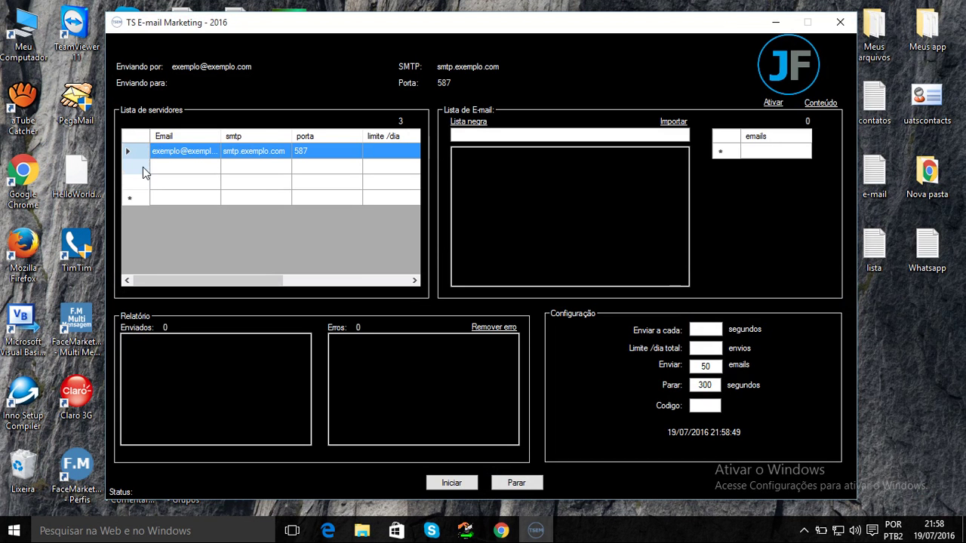
pyautogui.click(141, 166)
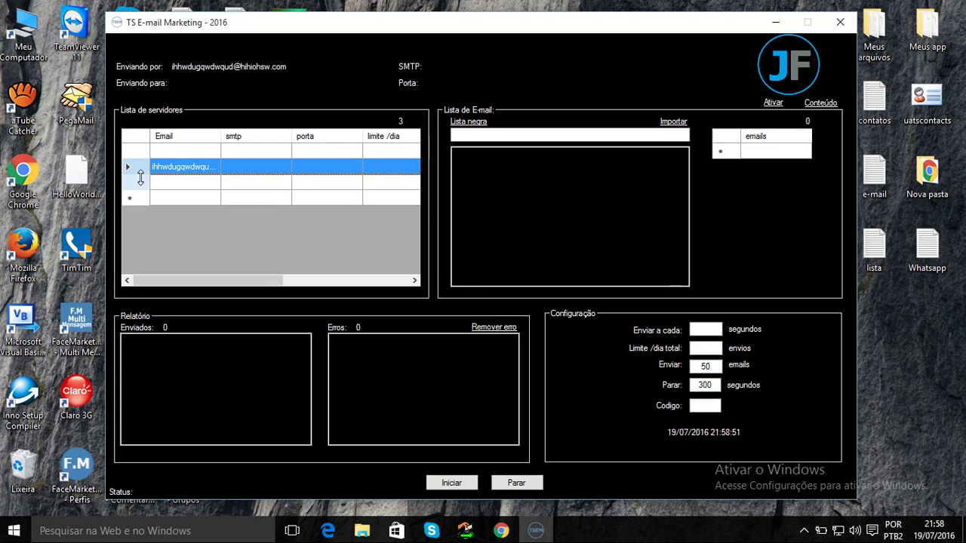
pyautogui.click(141, 183)
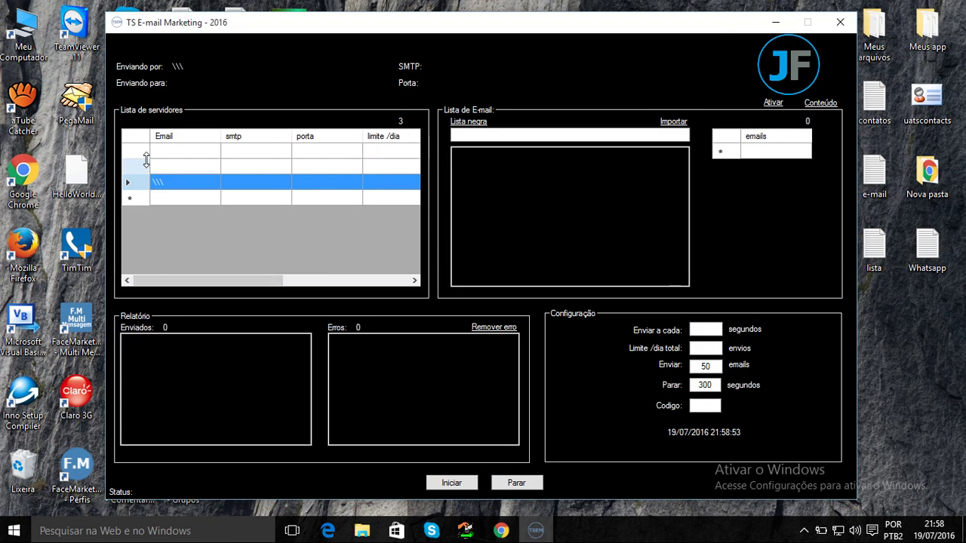
pyautogui.click(139, 154)
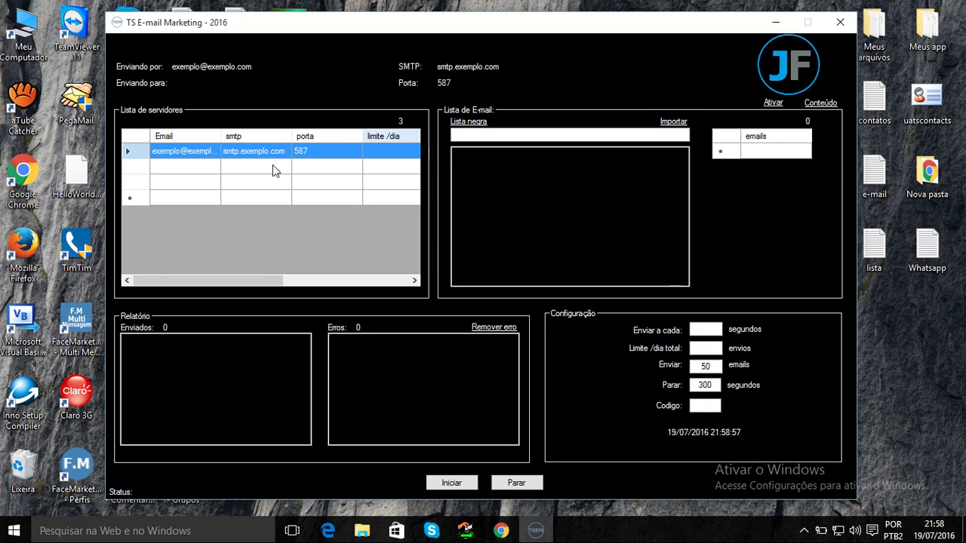
pyautogui.click(139, 184)
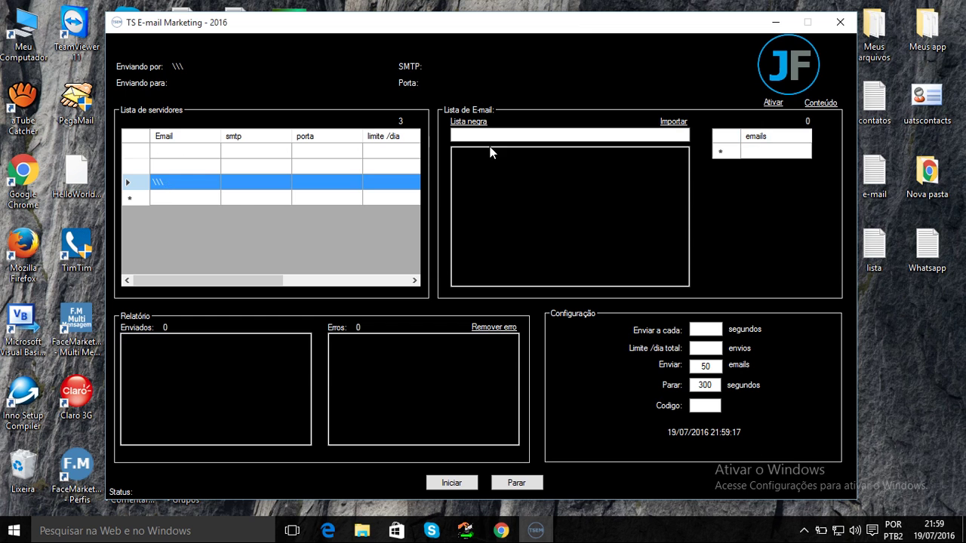
# Import the e-mail text file from Área de Trabalho, loading 52 addresses into the recipient list.
pyautogui.click(665, 124)
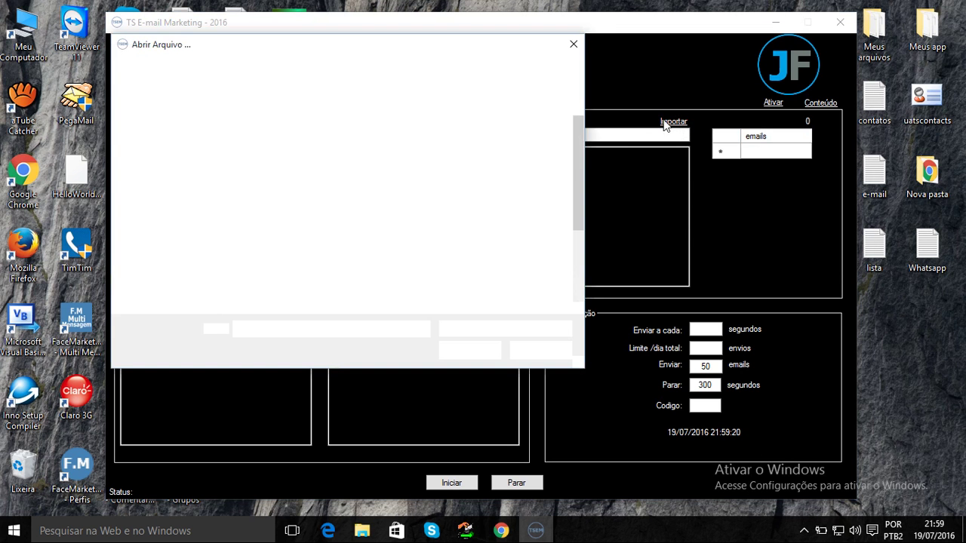
pyautogui.moveTo(581, 141); pyautogui.dragTo(581, 189)
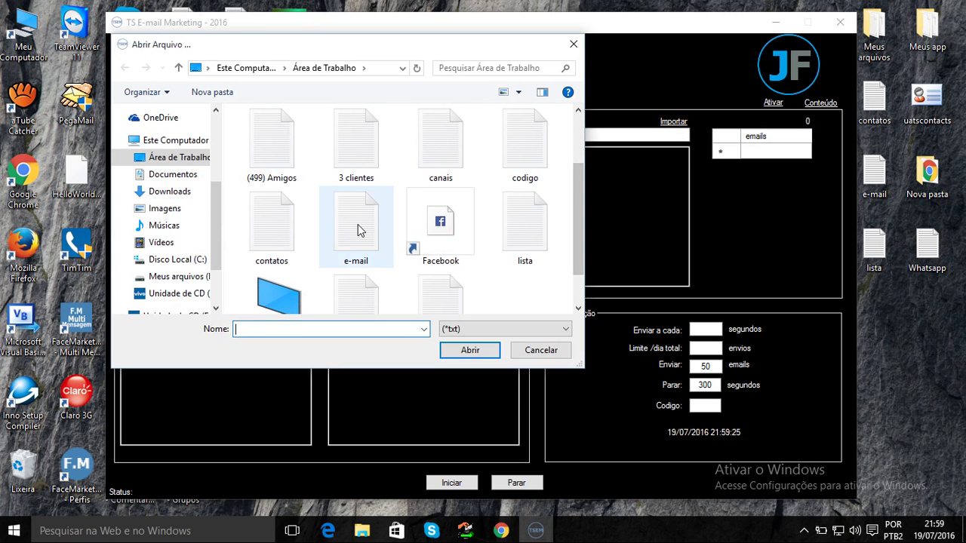
pyautogui.click(377, 247)
pyautogui.click(451, 350)
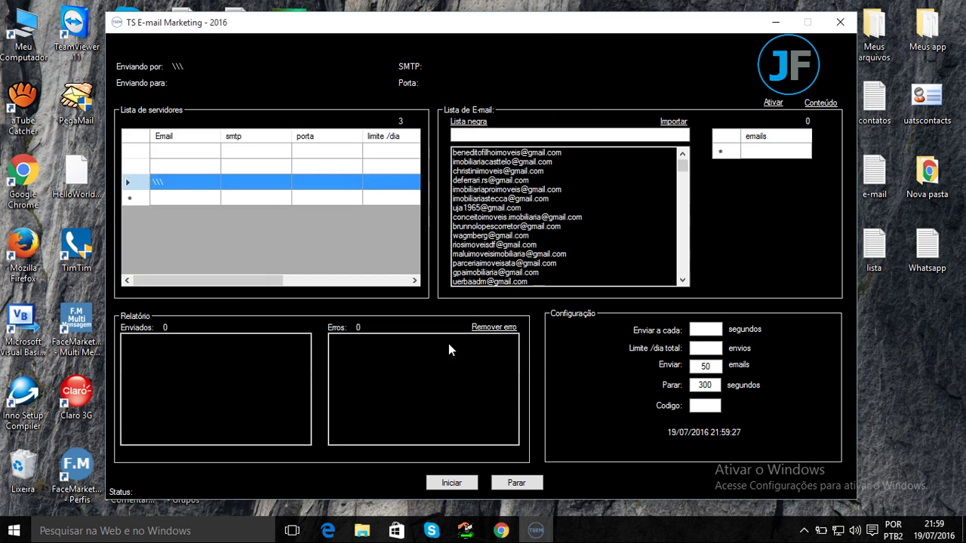
pyautogui.click(526, 159)
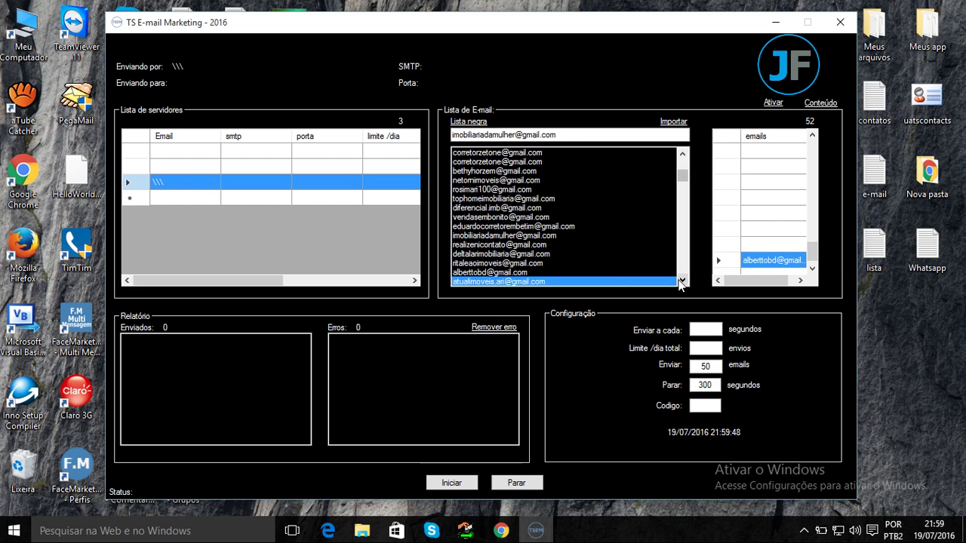
# Scroll the recipient grid to the top and select the first address as current recipient.
pyautogui.click(811, 268)
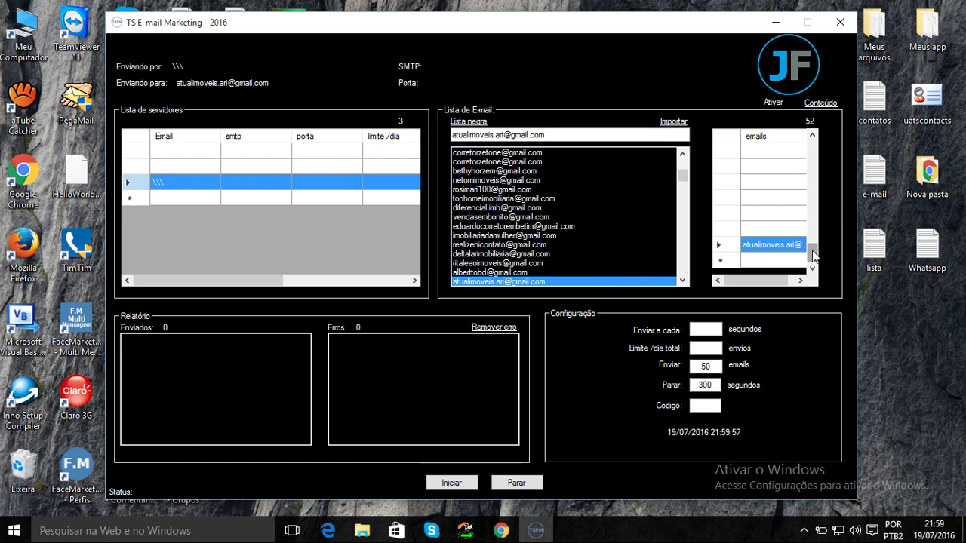
pyautogui.moveTo(813, 254); pyautogui.dragTo(815, 137)
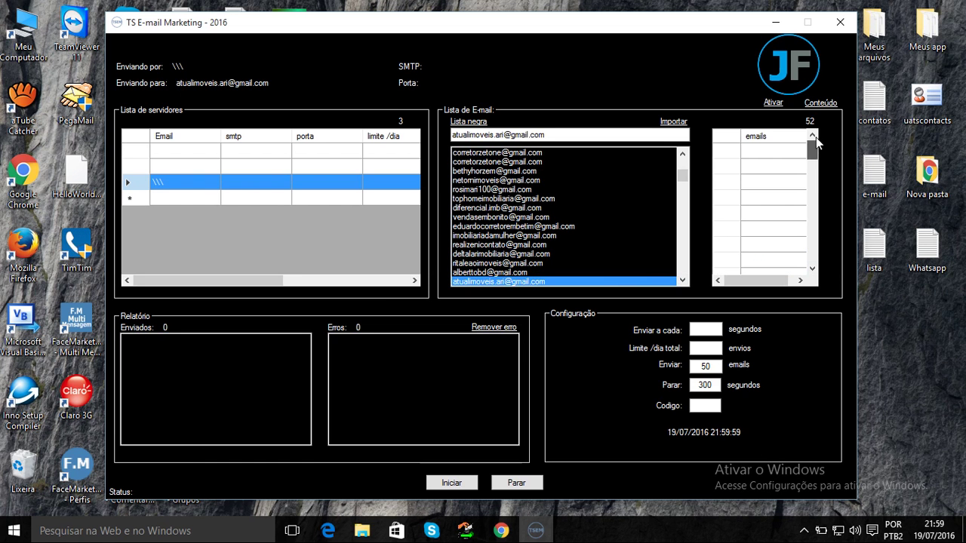
pyautogui.click(721, 152)
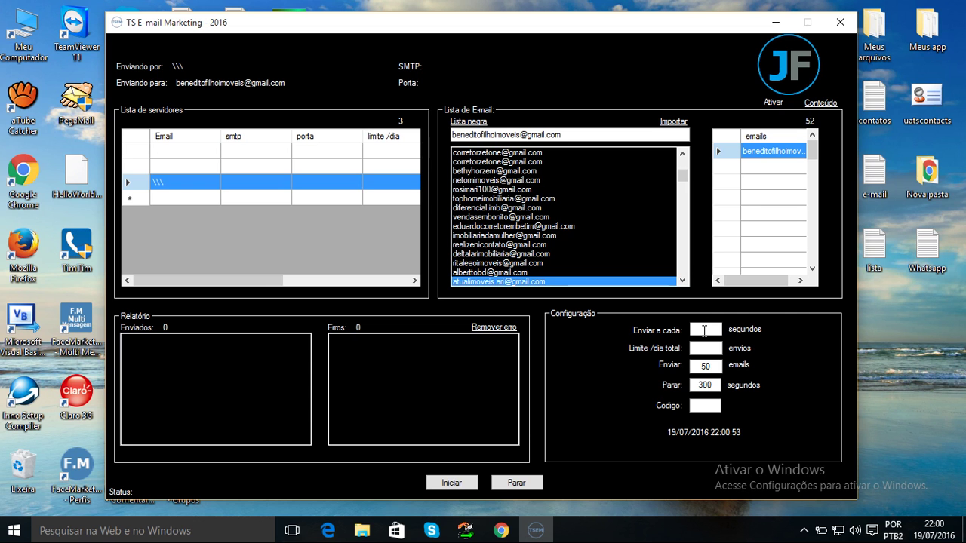
pyautogui.click(704, 330)
pyautogui.click(712, 350)
pyautogui.click(706, 331)
pyautogui.click(705, 348)
pyautogui.write('255')
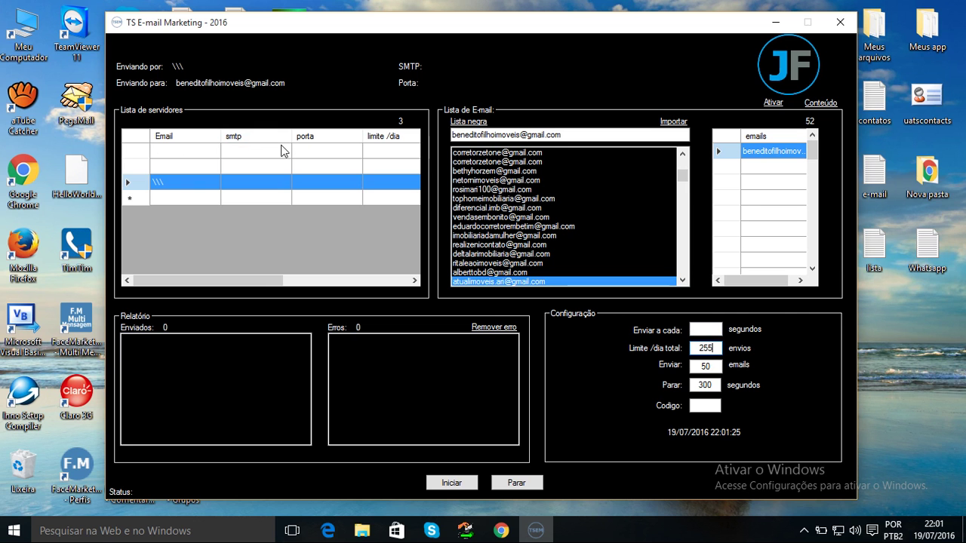
pyautogui.press('BackSpace')
pyautogui.write('00')
pyautogui.doubleClick(721, 352)
pyautogui.click(713, 365)
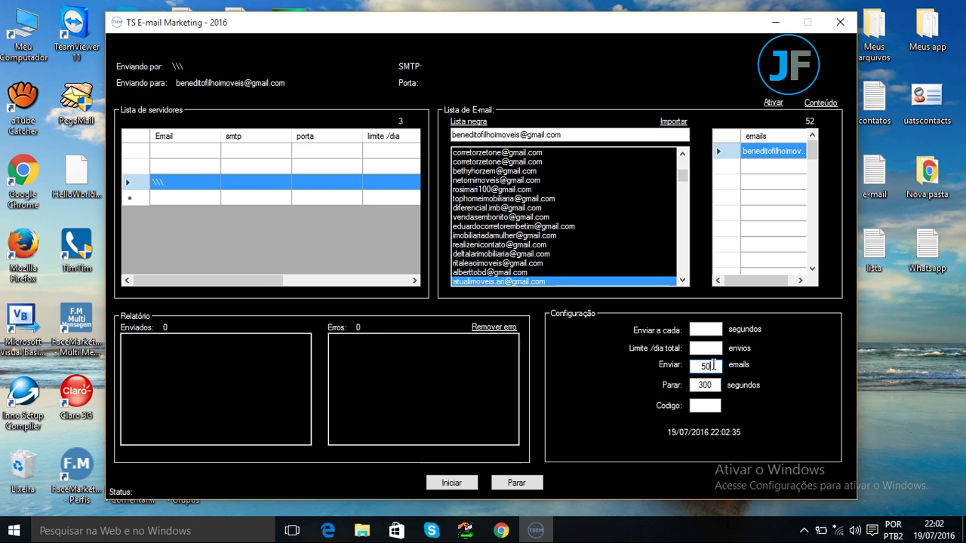
# Change the Enviar e-mails-per-round value from 50 to 400.
pyautogui.press('BackSpace')
pyautogui.press('BackSpace')
pyautogui.write('10')
pyautogui.press('BackSpace')
pyautogui.write('200')
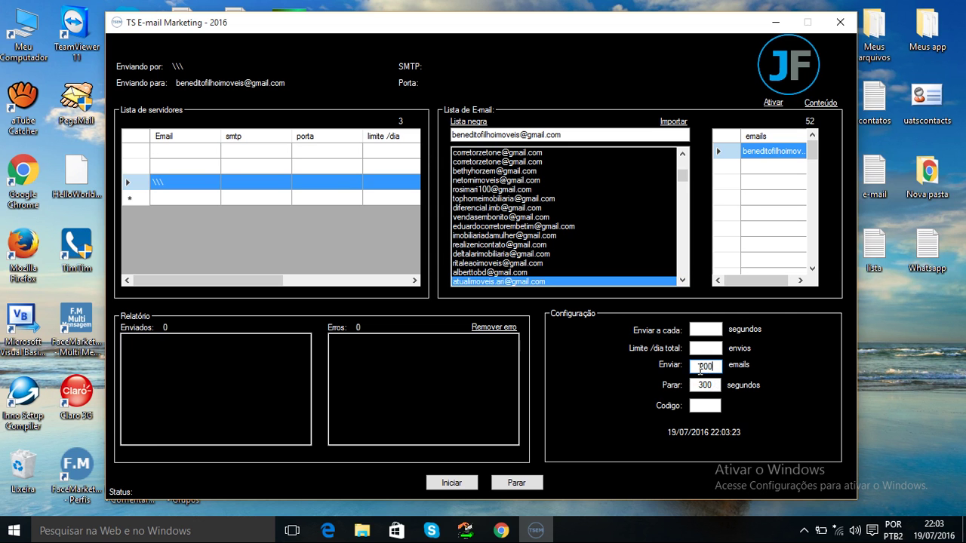
pyautogui.press('BackSpace')
pyautogui.press('BackSpace')
pyautogui.press('BackSpace')
pyautogui.write('240')
pyautogui.press('BackSpace')
pyautogui.press('BackSpace')
pyautogui.press('BackSpace')
pyautogui.write('400')
pyautogui.click(820, 103)
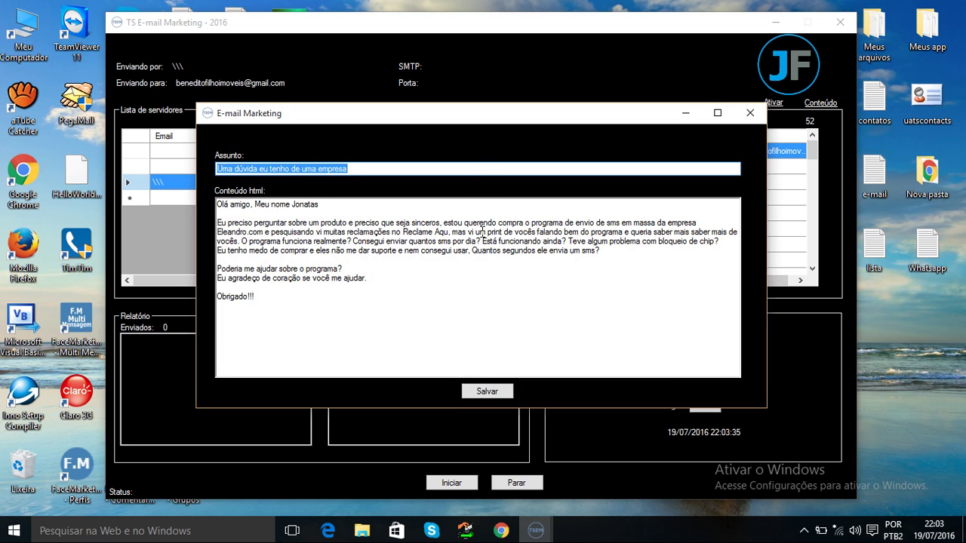
pyautogui.click(492, 391)
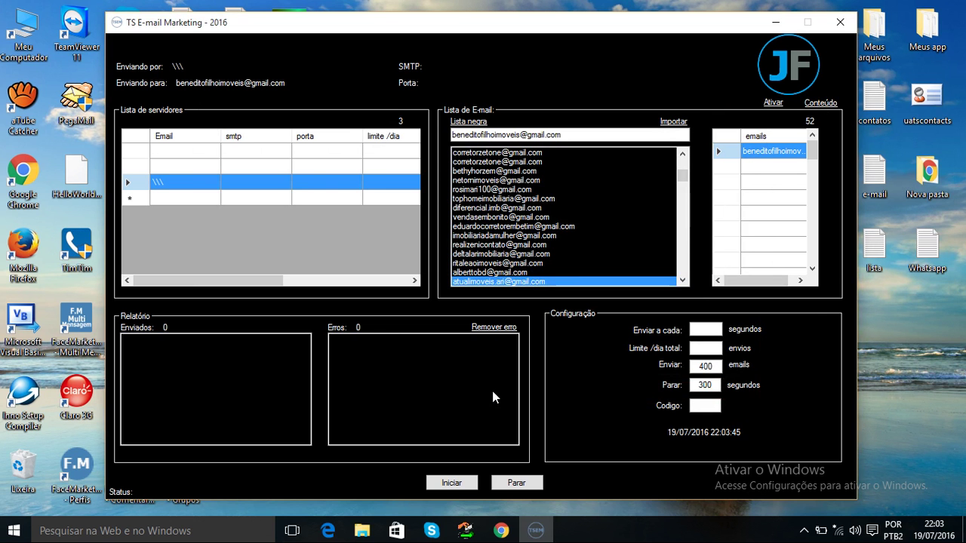
pyautogui.click(700, 406)
pyautogui.click(803, 530)
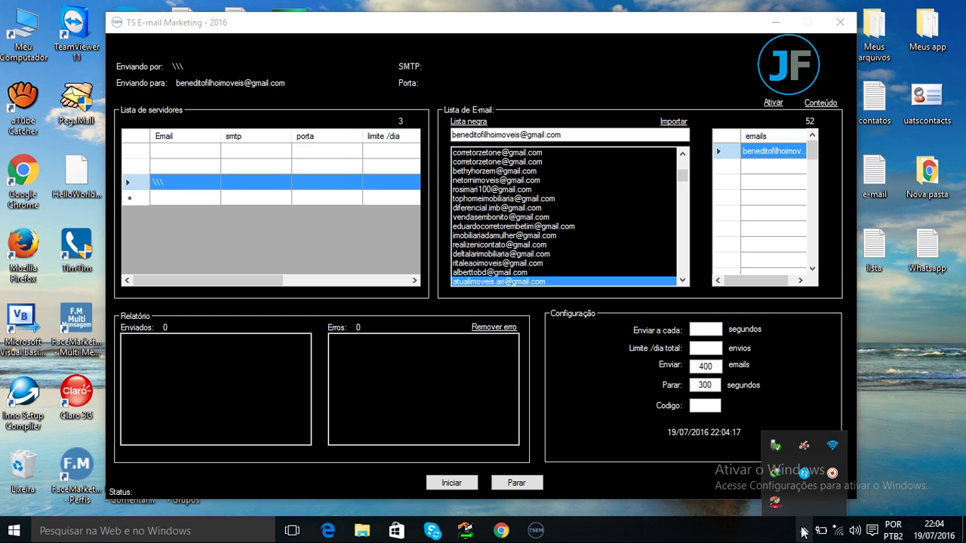